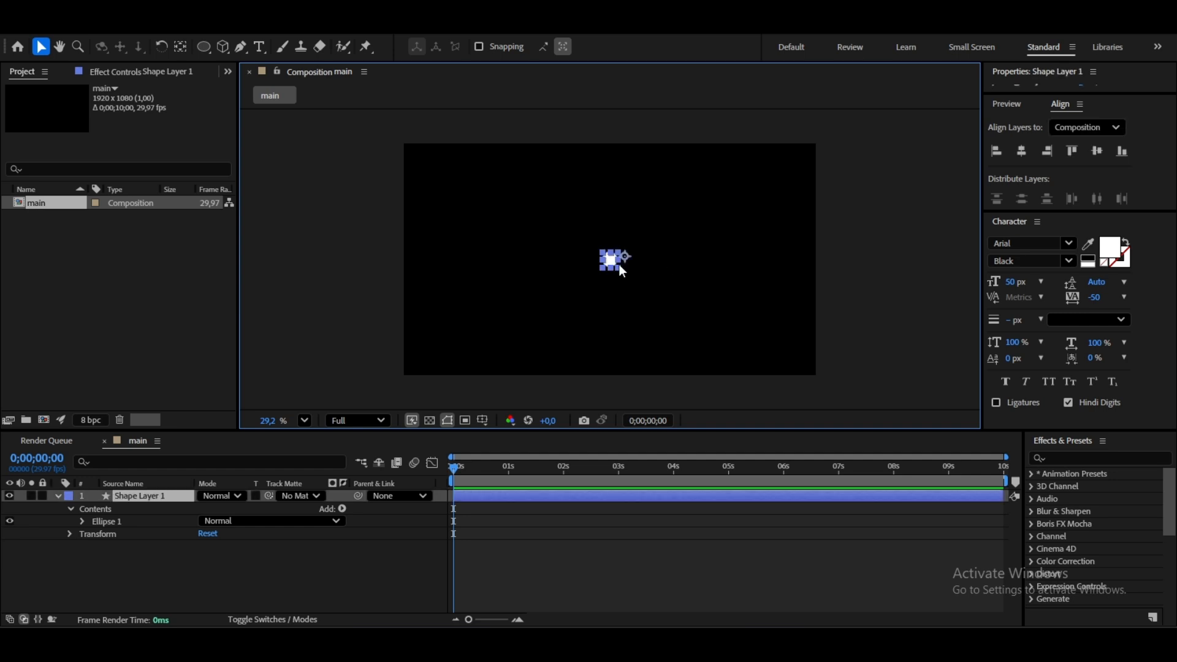
- Center the anchor point of the circle in Shape Layer 1
click(178, 47)
click(41, 46)
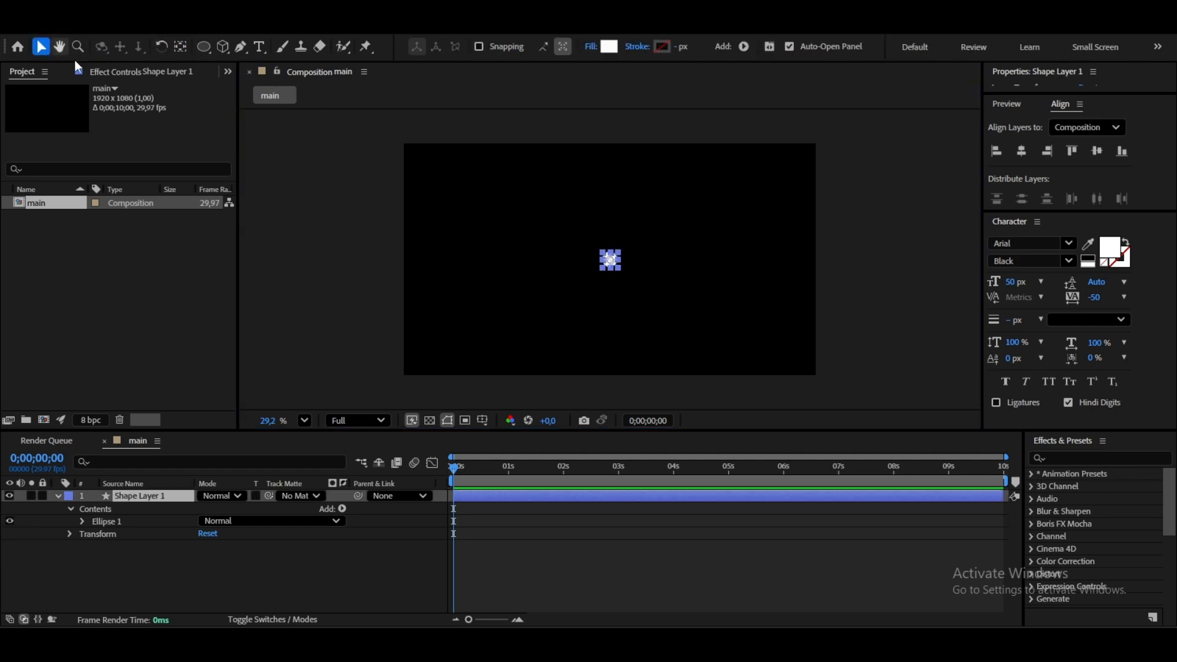
click(613, 268)
scroll(616, 266, up, 5)
click(605, 247)
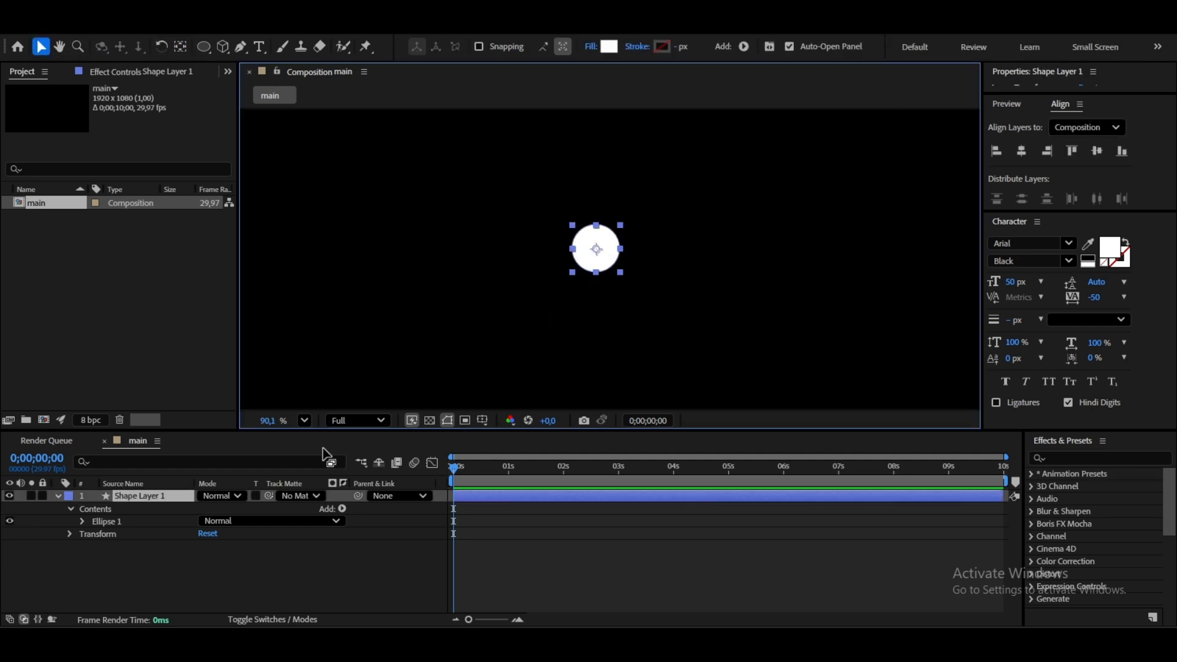
- Duplicate Shape Layer 1 twice and arrange the copies in numerical order below it
click(57, 496)
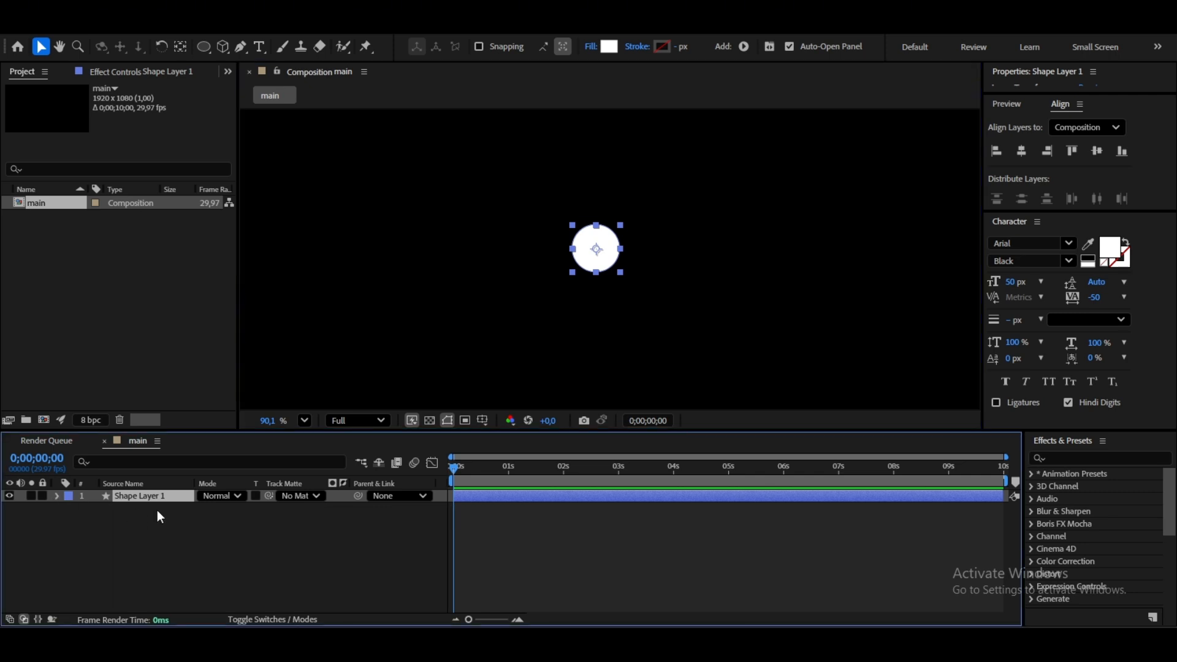
key(ctrl+d)
key(ctrl+d)
mouse_move(174, 520)
mouse_down()
mouse_move(175, 492)
mouse_move(173, 504)
mouse_up()
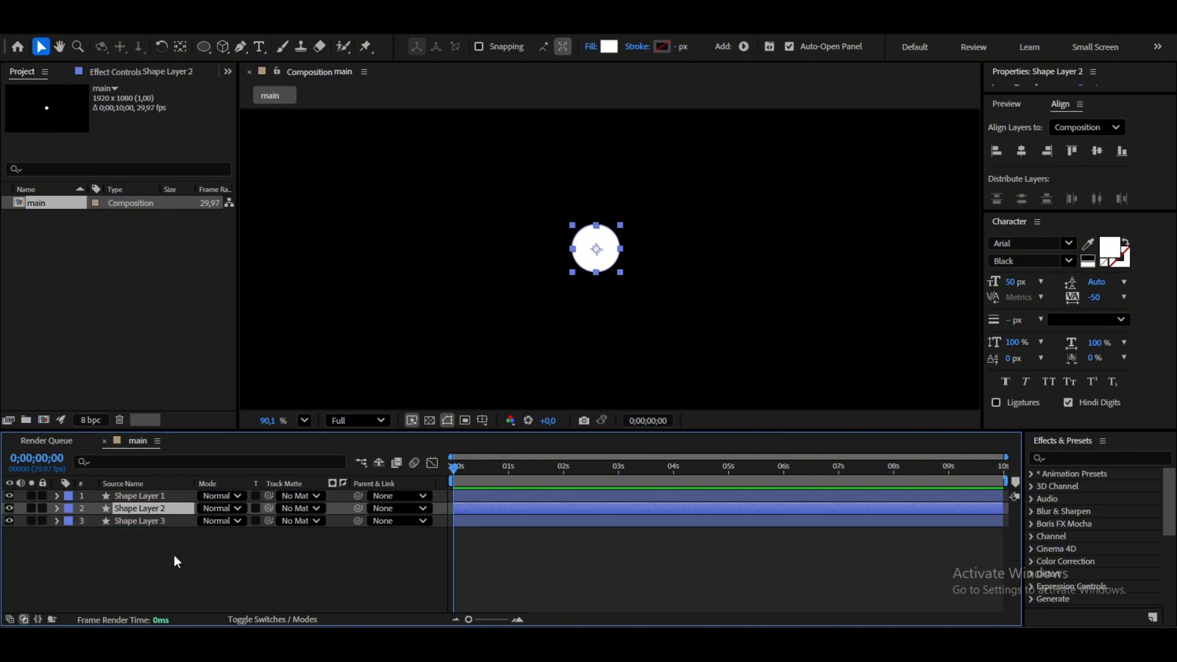
- Reveal the Position property of all three layers and set Shape Layer 2's X position to 880
drag(174, 554, 178, 495)
key(p)
click(201, 588)
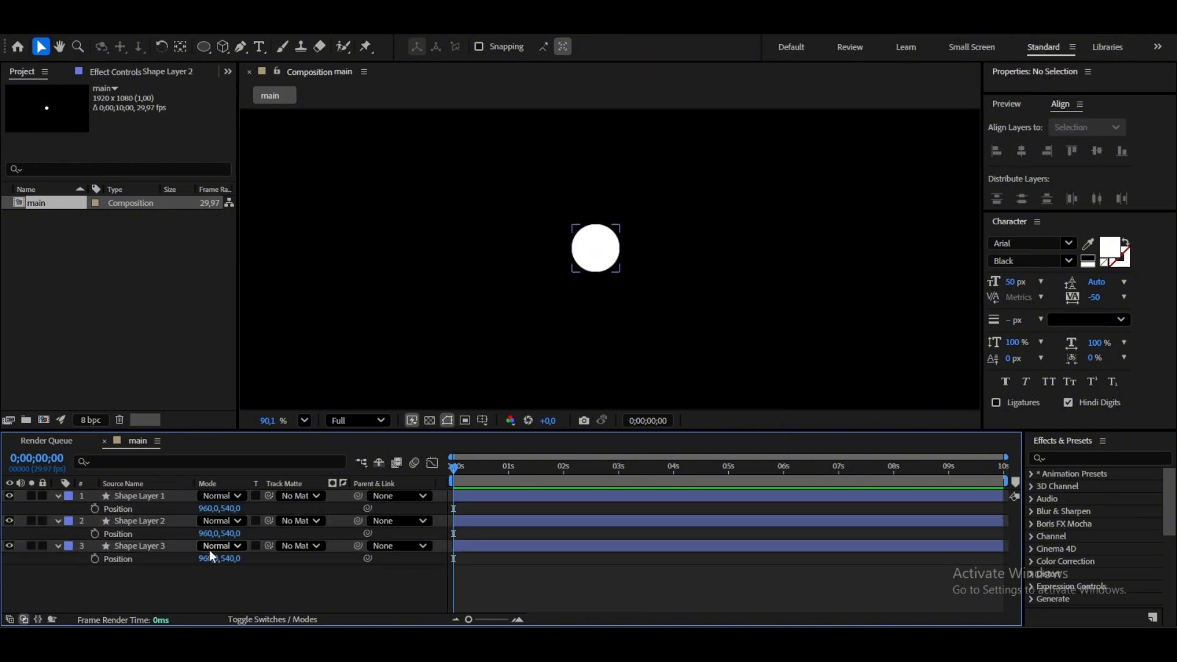
drag(210, 533, 152, 531)
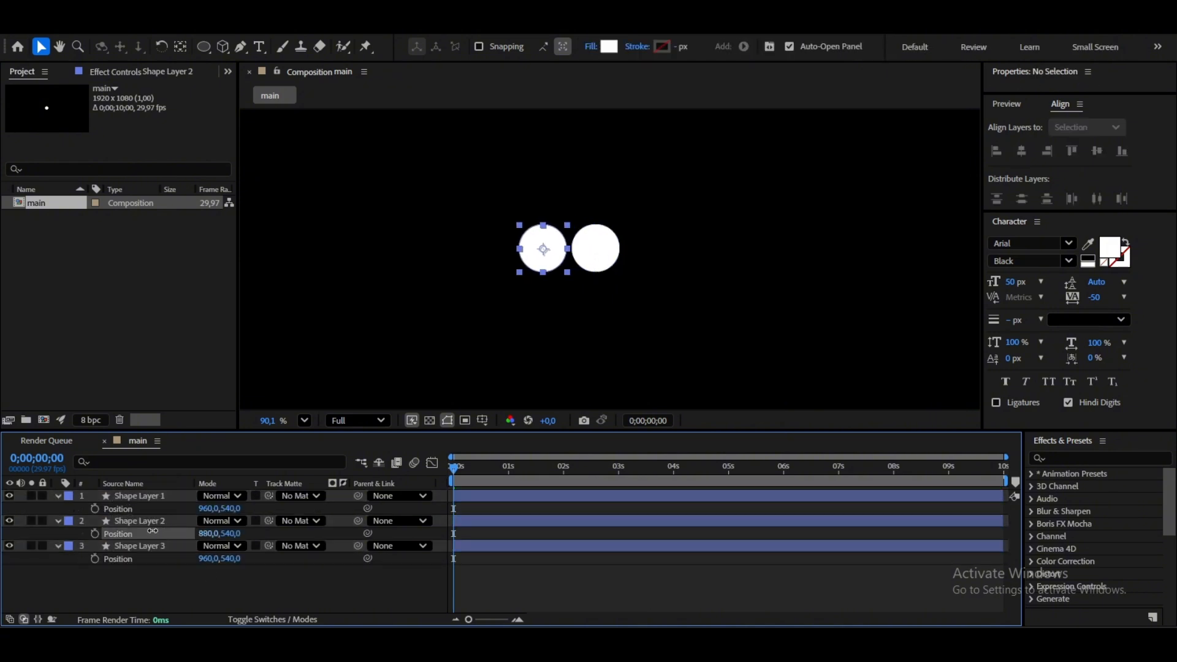
click(153, 531)
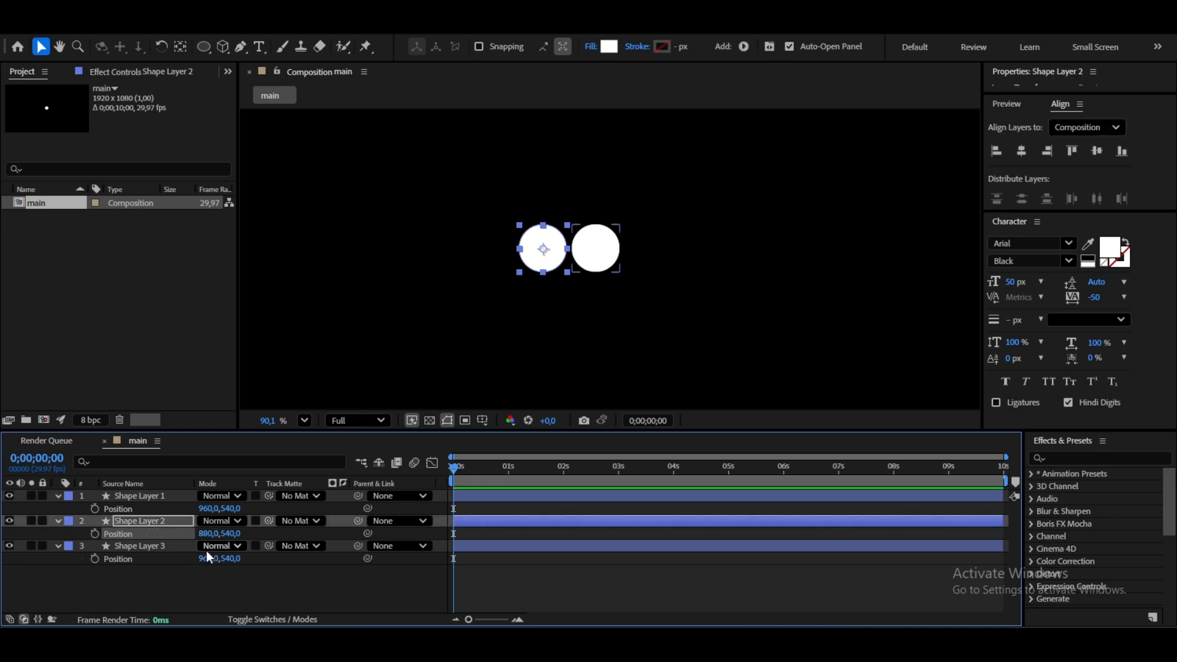
- Set Shape Layer 3's X position to 1040 and keep its preserve-transparency option off
drag(205, 559, 257, 548)
click(257, 548)
click(237, 587)
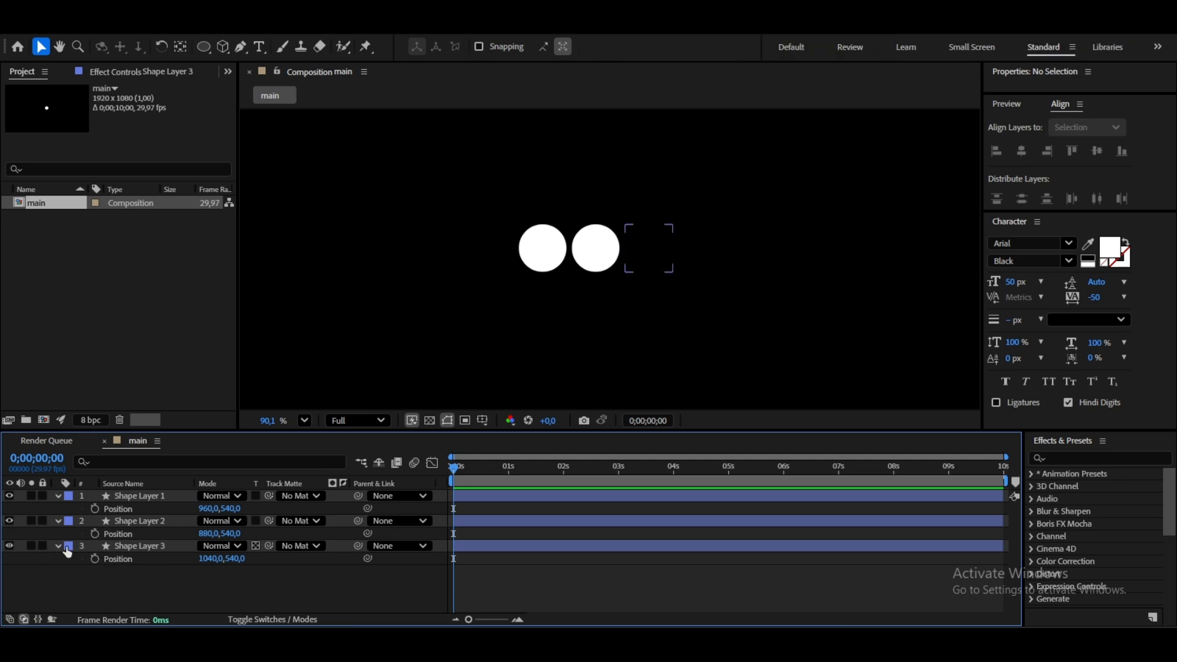
click(256, 546)
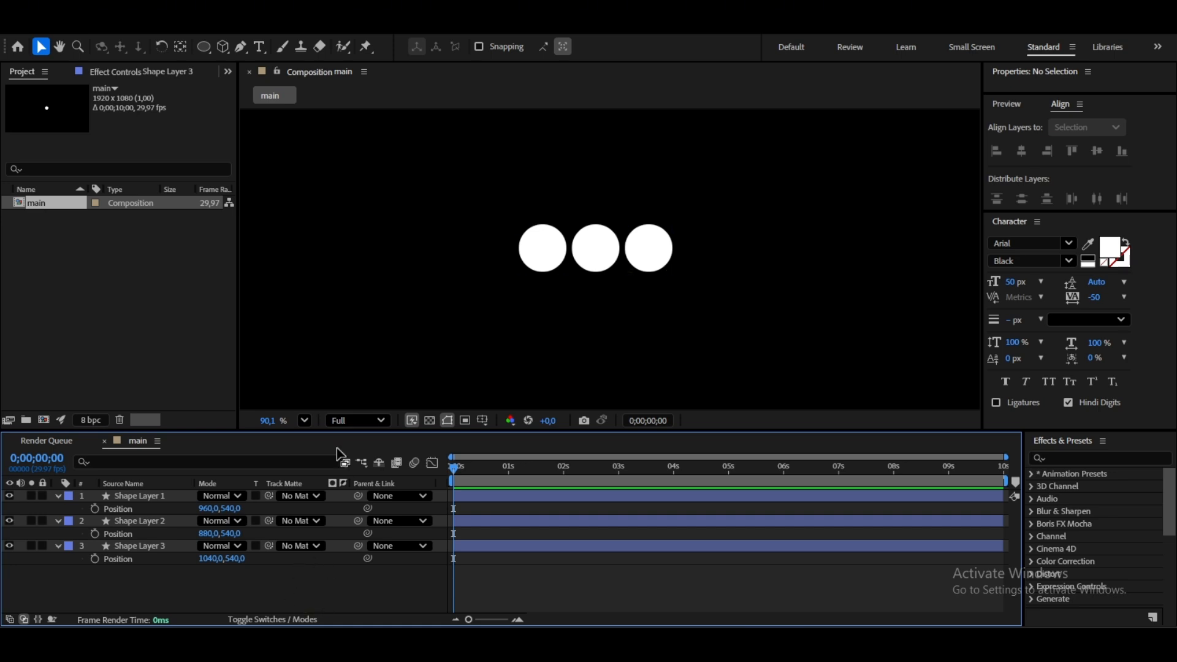
- Change the fill color of the middle circle, Shape Layer 1, to pure red
click(174, 497)
click(611, 49)
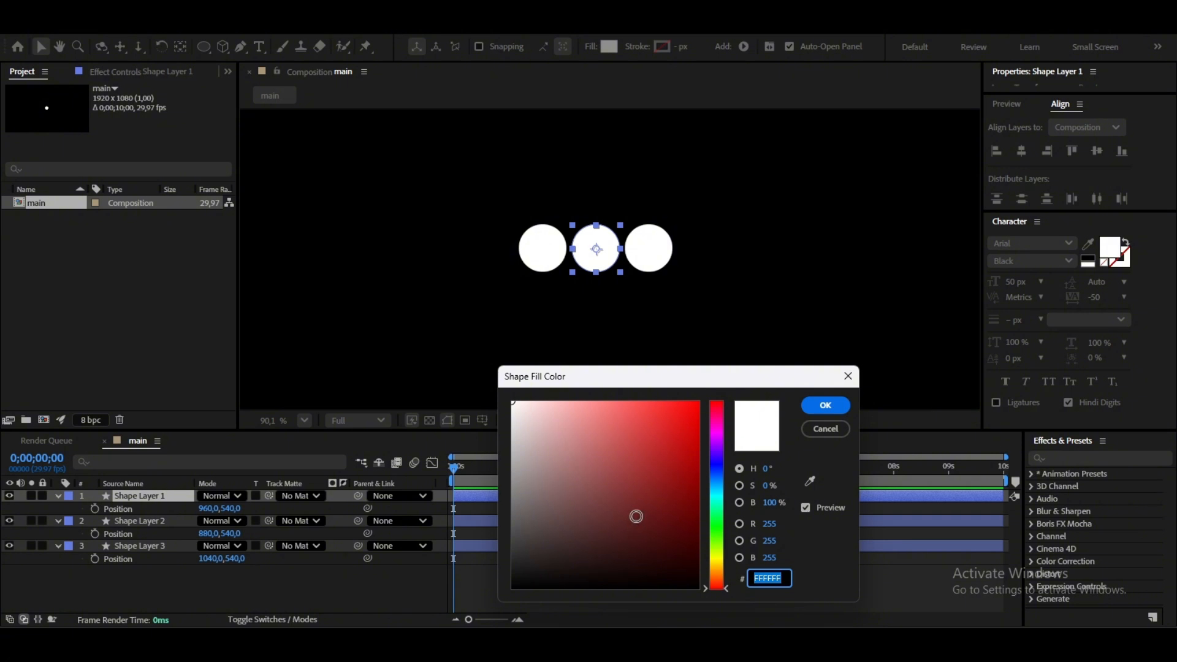
drag(672, 432, 703, 399)
click(825, 405)
- Change the fill color of the Shape Layer 2 circle to a saturated blue
click(542, 248)
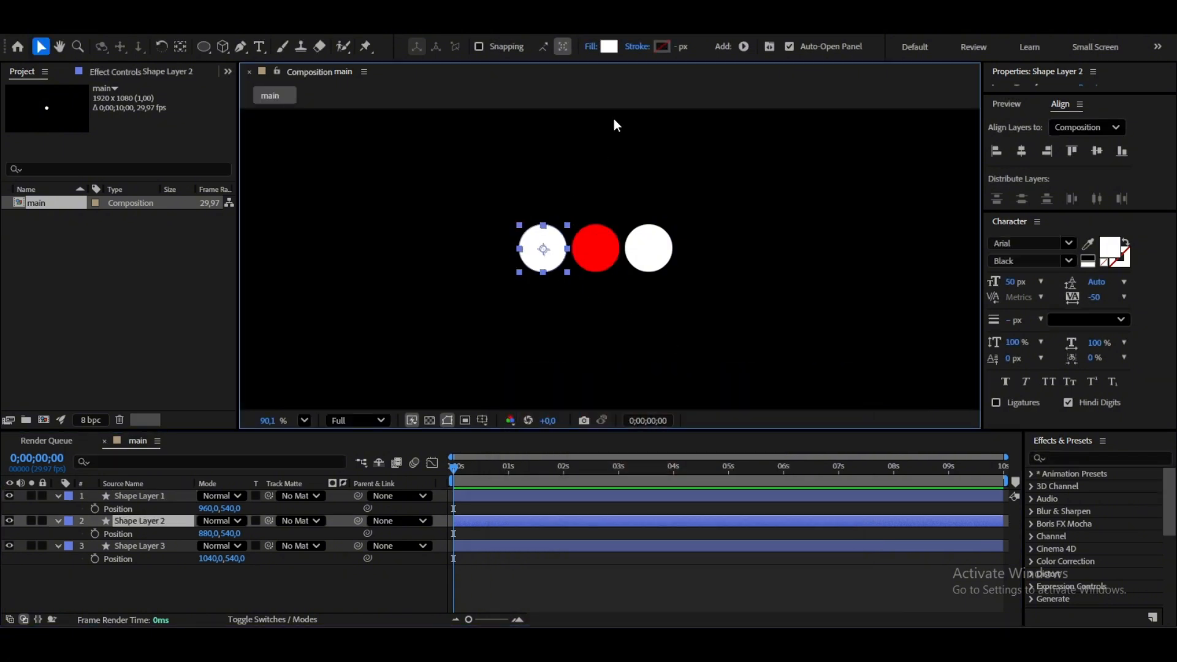
click(609, 47)
click(717, 481)
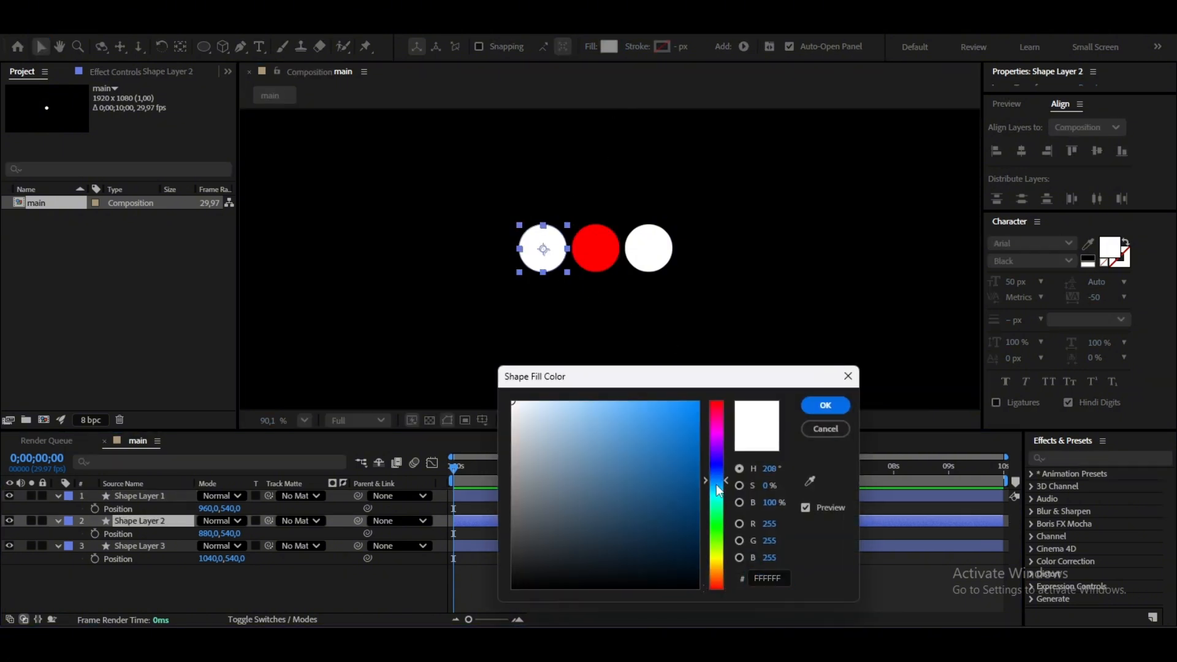
drag(687, 429, 718, 366)
click(716, 497)
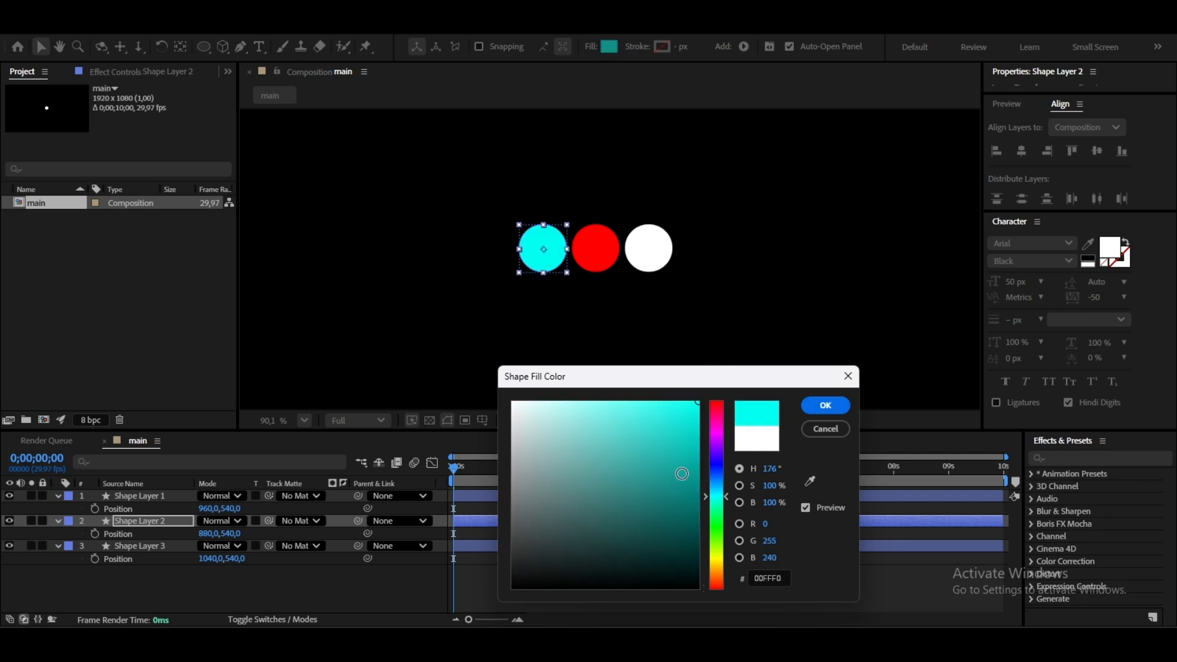
click(716, 469)
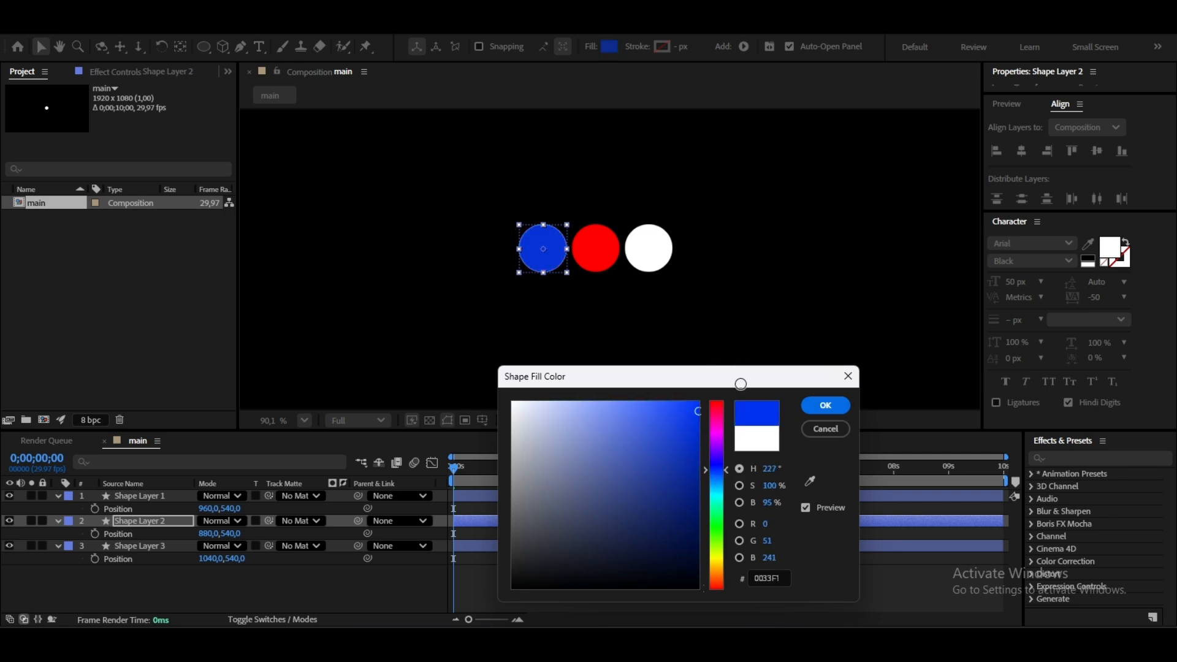
click(811, 406)
- Change the fill color of the Shape Layer 3 circle to bright green
click(173, 547)
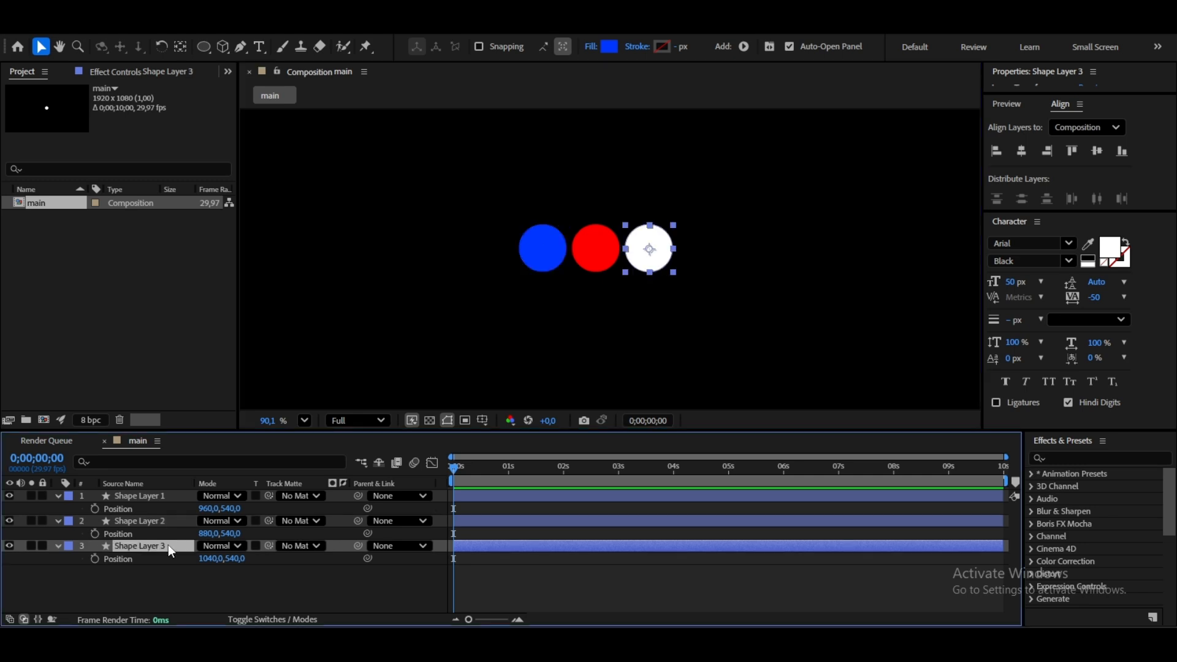
click(613, 48)
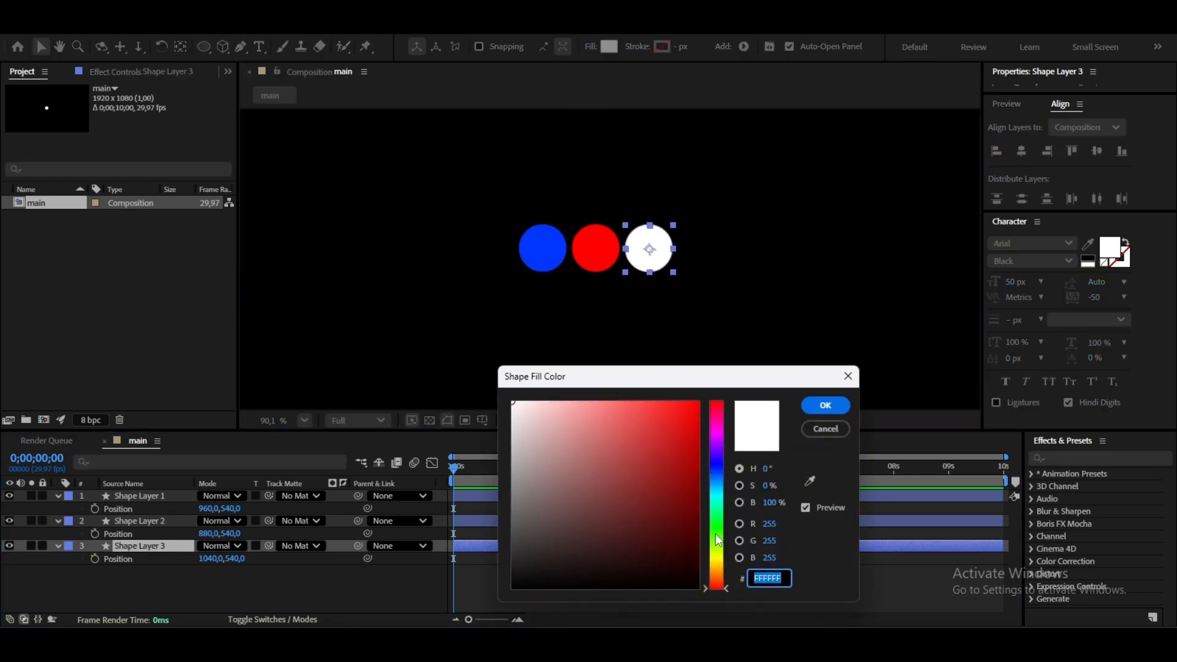
click(716, 539)
click(699, 402)
click(825, 406)
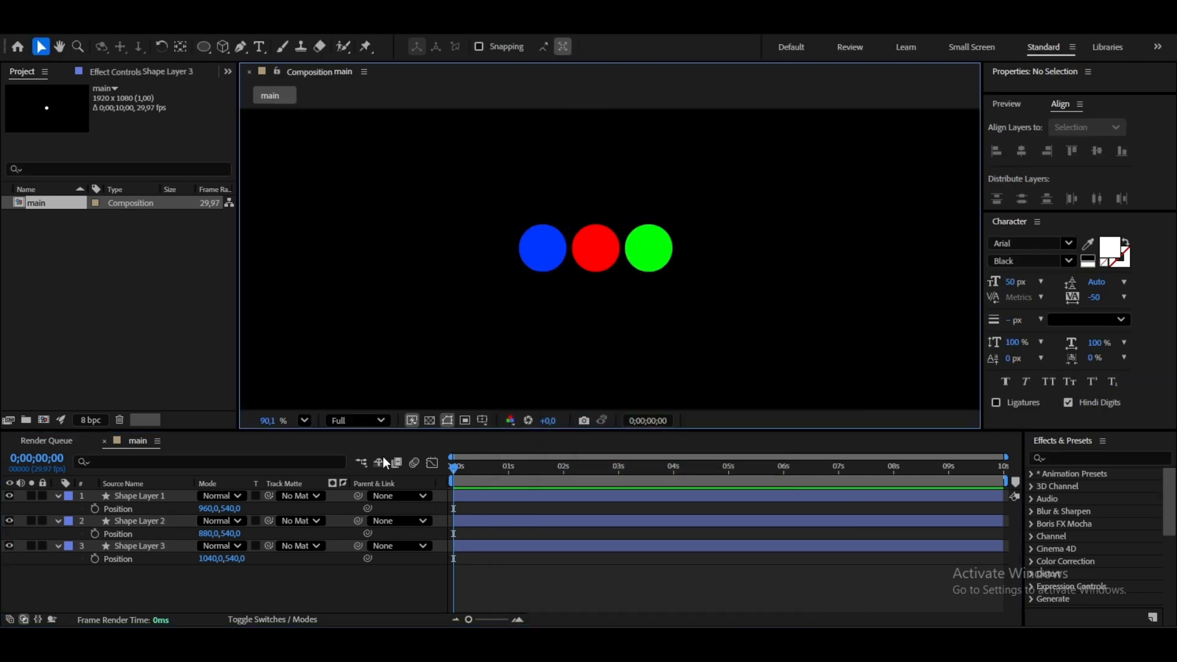
- Add Position keyframes to Shape Layer 2 and Shape Layer 3 at 0;00;00;00
click(177, 502)
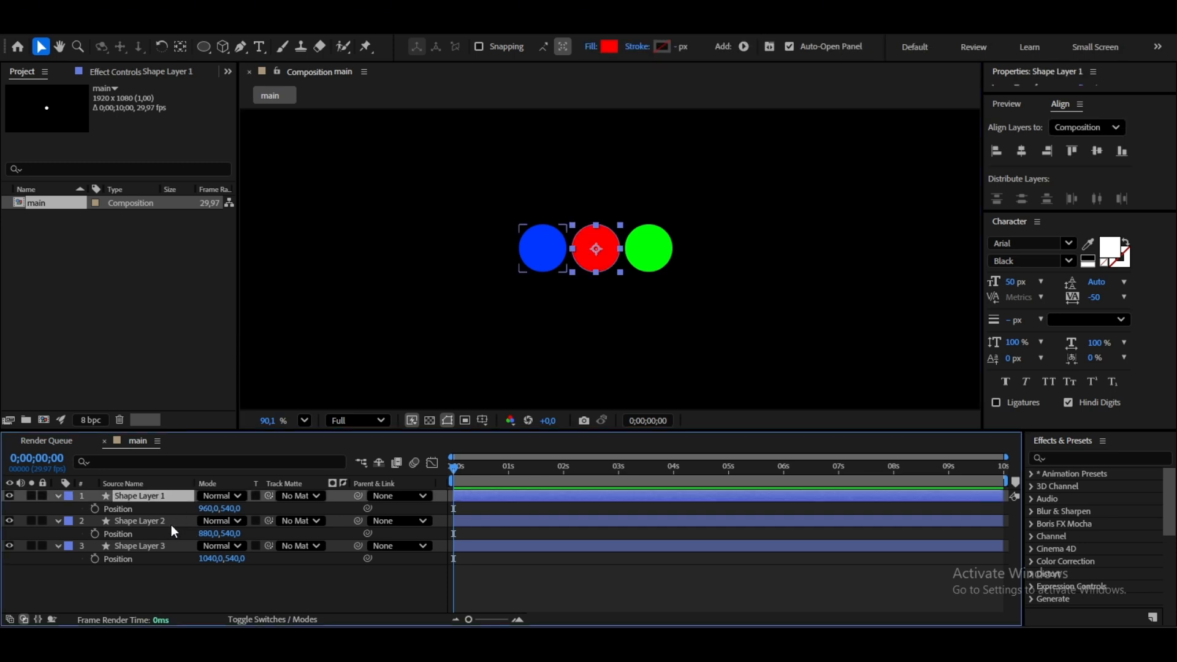
click(171, 522)
click(96, 534)
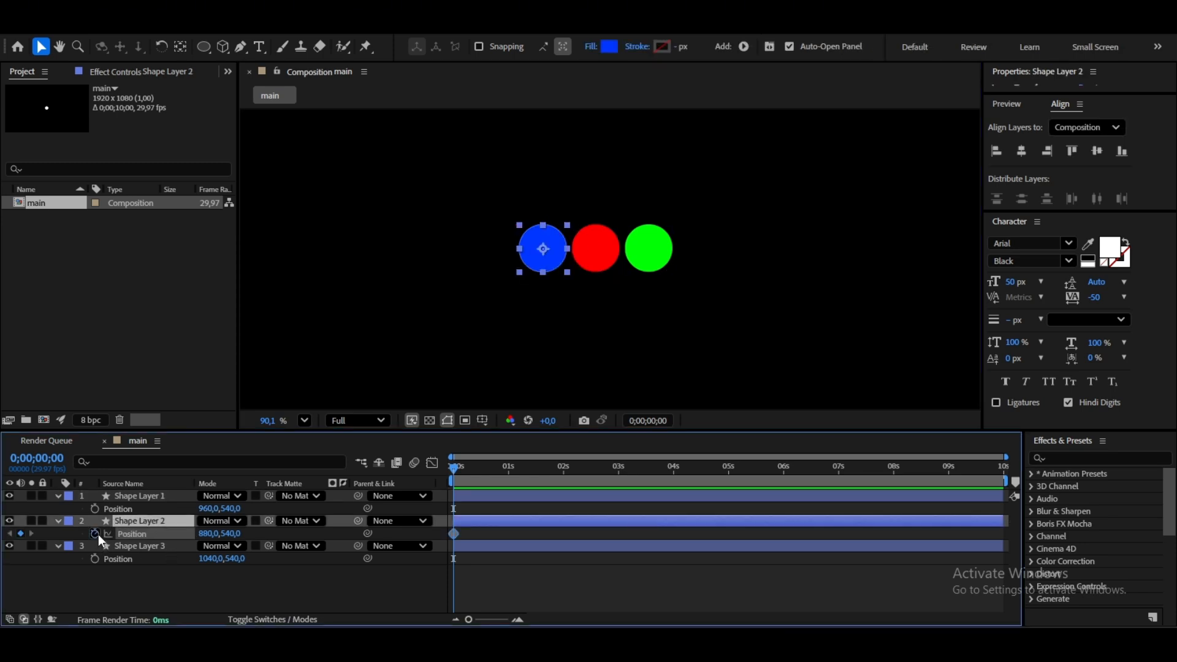
click(95, 559)
- Copy the green circle's starting Position keyframe and paste it onto Shape Layer 2 at 0;00;00;15
drag(468, 620, 502, 620)
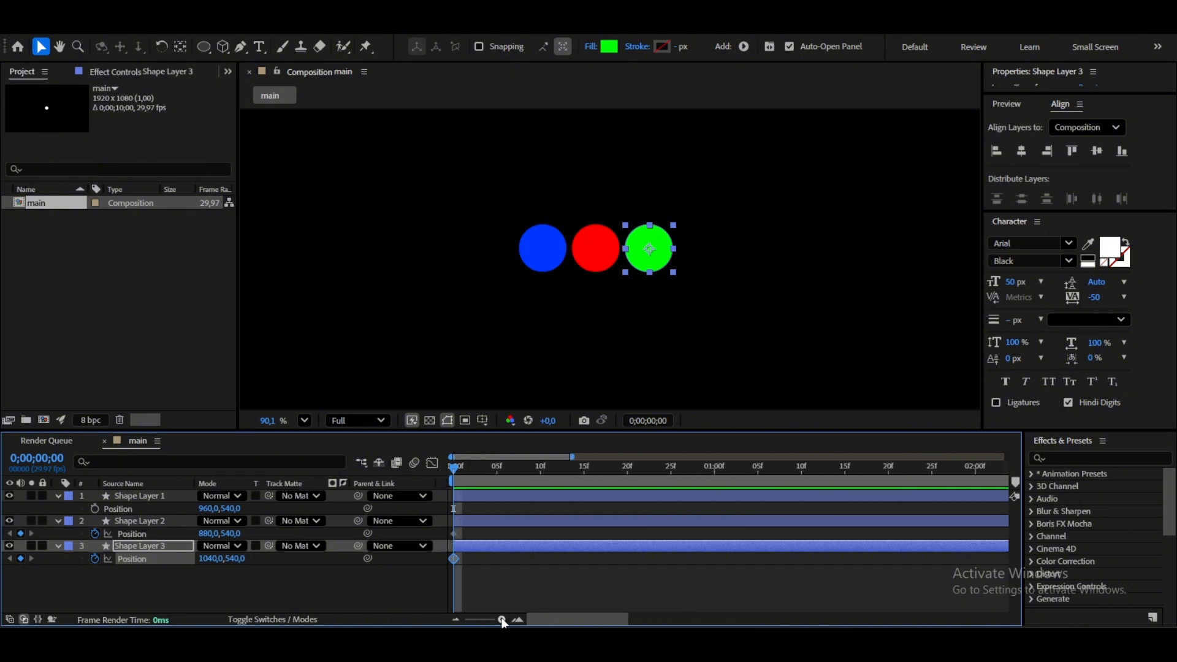
drag(487, 575, 447, 560)
click(583, 469)
key(ctrl+c)
key(ctrl+v)
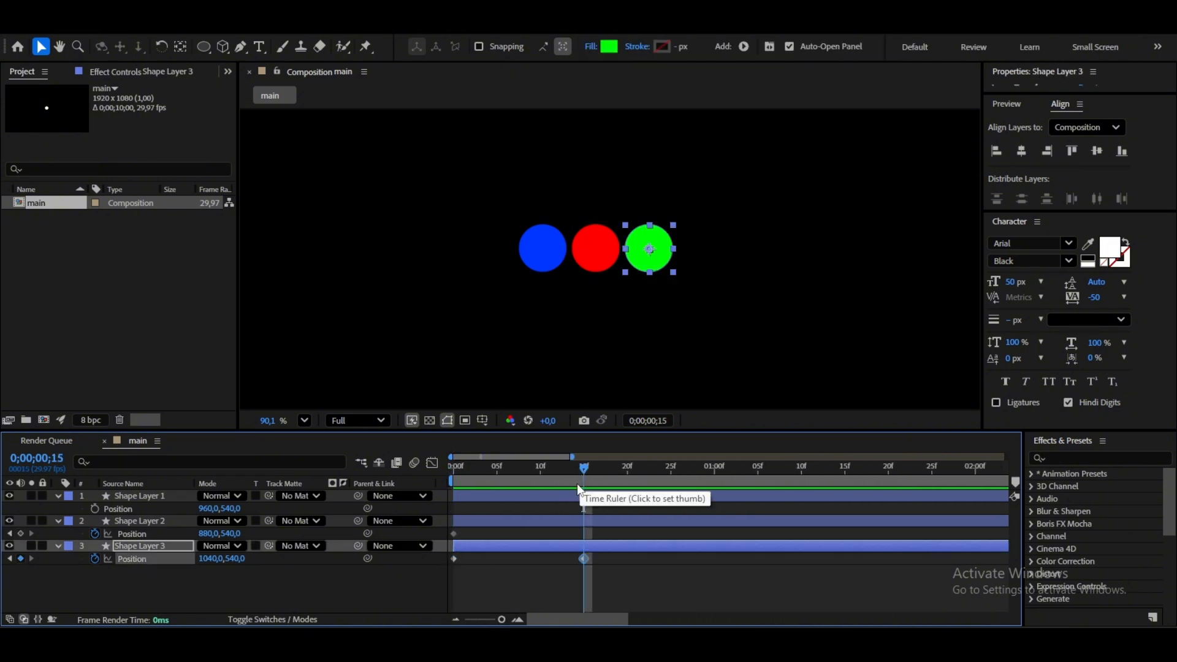
click(573, 521)
key(ctrl+v)
mouse_move(582, 475)
mouse_down()
mouse_move(516, 478)
mouse_move(602, 475)
mouse_up()
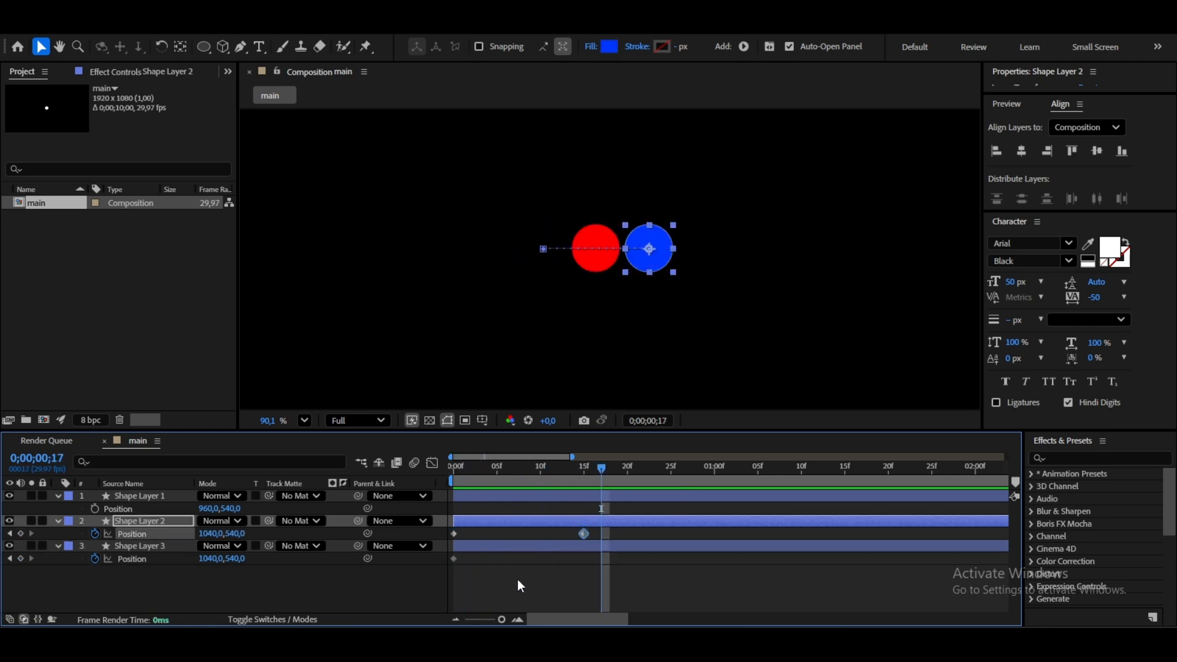
drag(501, 586, 436, 549)
key(ctrl+c)
drag(597, 467, 584, 468)
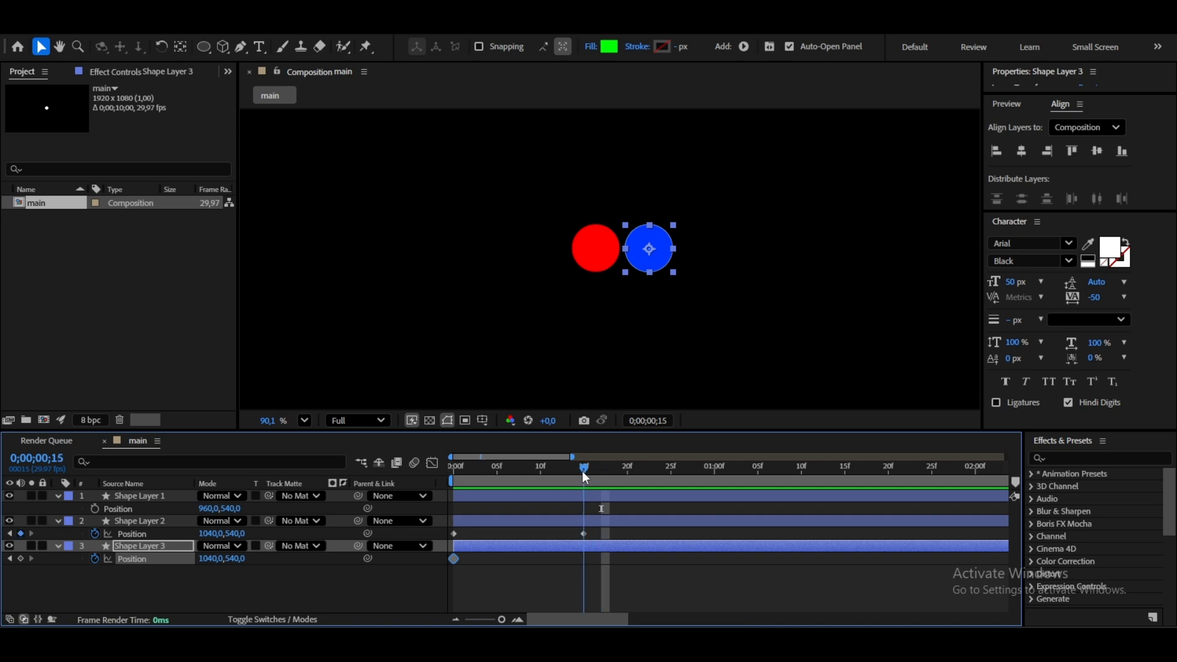
key(ctrl+v)
shift+click(455, 532)
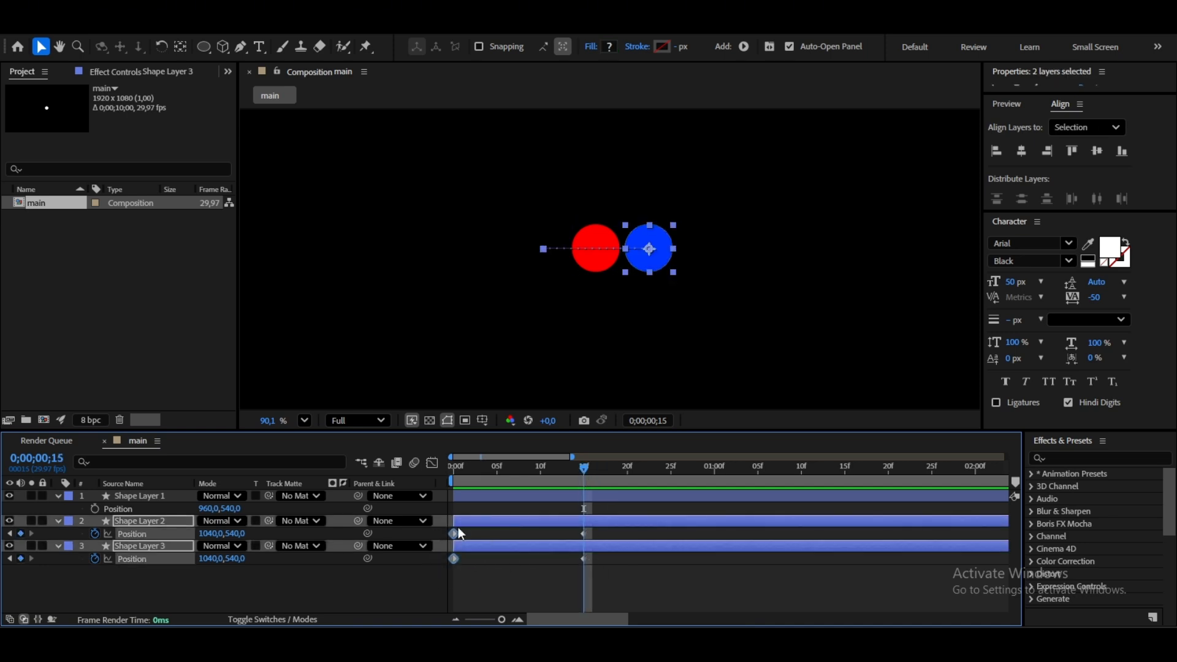
key(ctrl+c)
click(714, 470)
key(ctrl+v)
drag(715, 470, 698, 488)
click(582, 467)
key(ctrl+z)
key(ctrl+z)
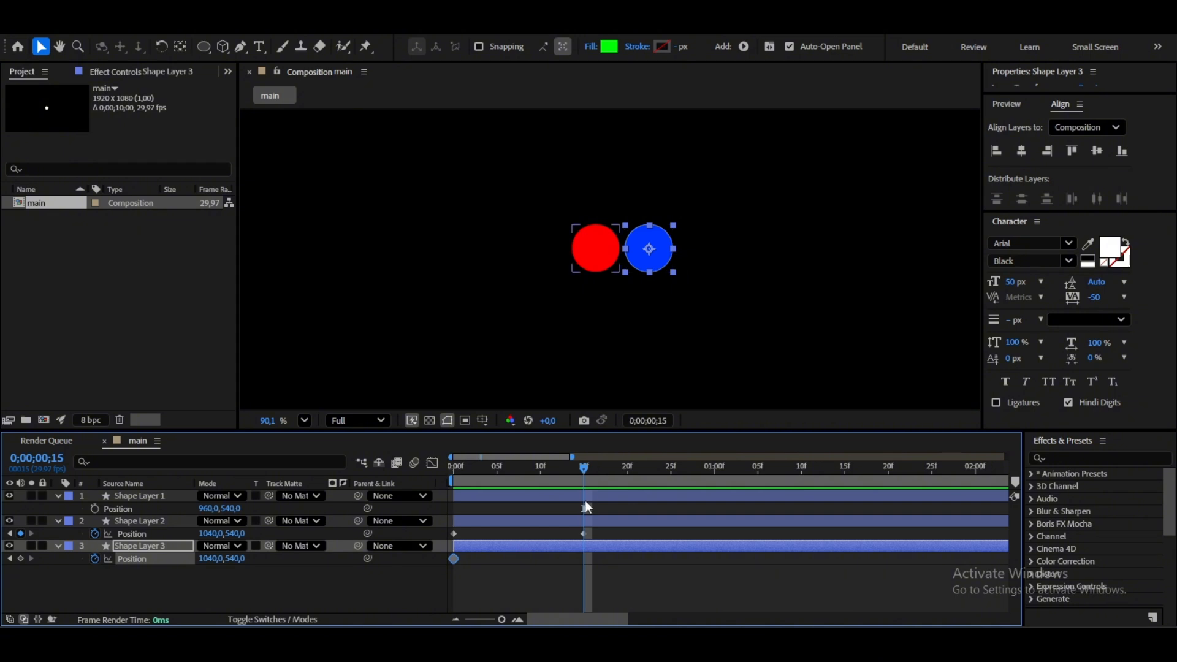
- Copy the blue circle's starting Position keyframe and paste it onto Shape Layer 3 at 0;00;00;15
click(589, 544)
click(581, 522)
drag(473, 530, 440, 542)
click(598, 547)
key(ctrl+v)
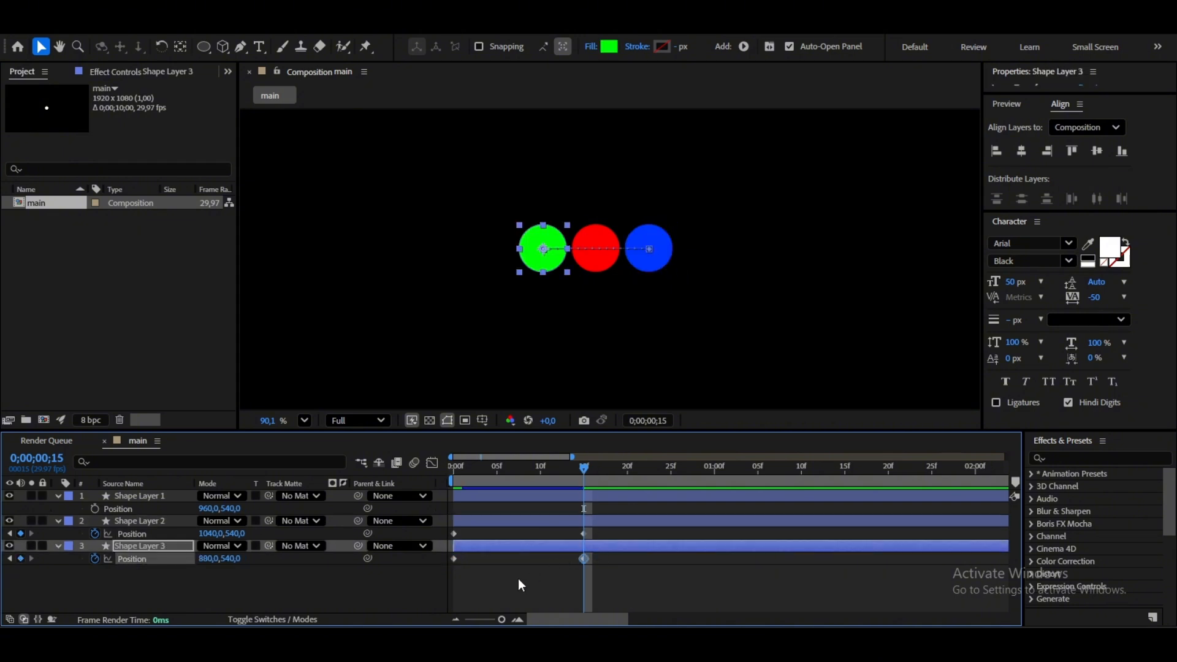
- Paste copies of the blue and green circles' starting Position keyframes at 0;00;01;00 and preview the swap animation
drag(507, 584, 420, 528)
drag(583, 472, 713, 479)
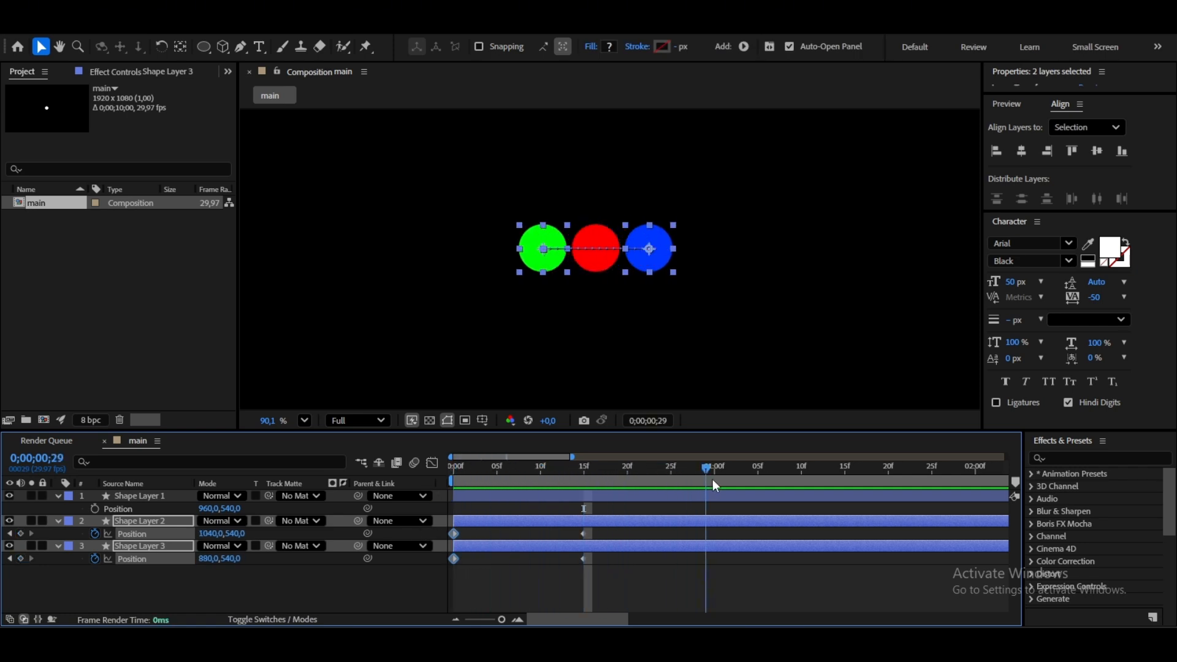
key(ctrl+v)
key(Home)
key(space)
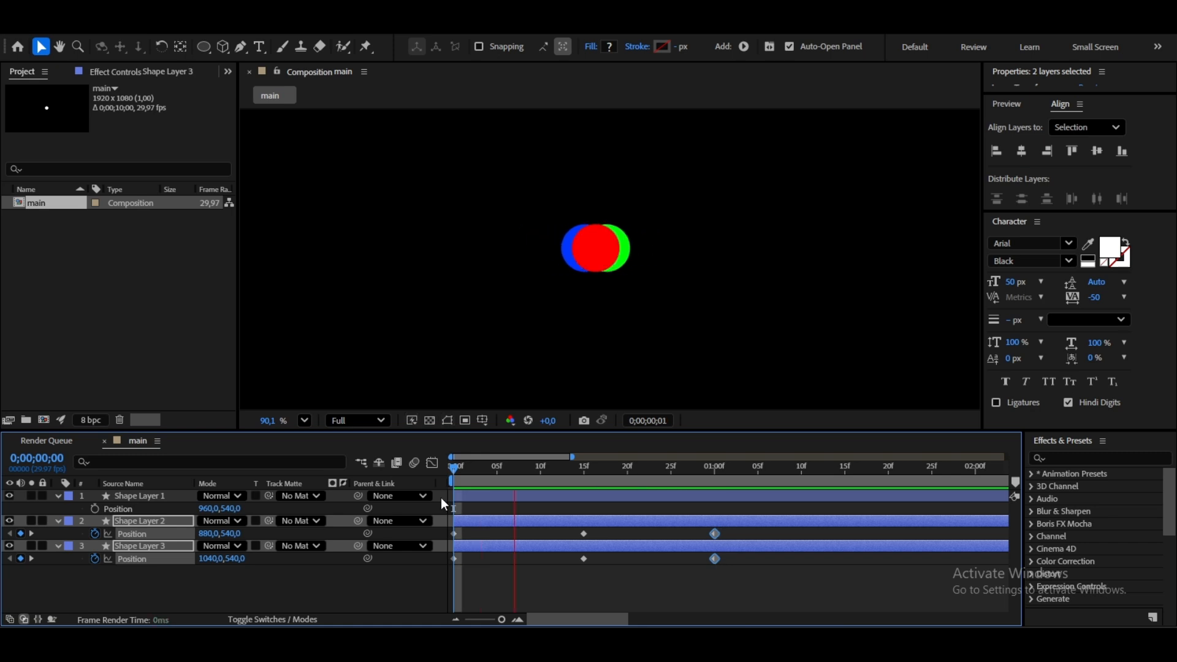
key(space)
- Shorten the work area to end at about 1 second and play the looped preview
drag(607, 622, 1007, 600)
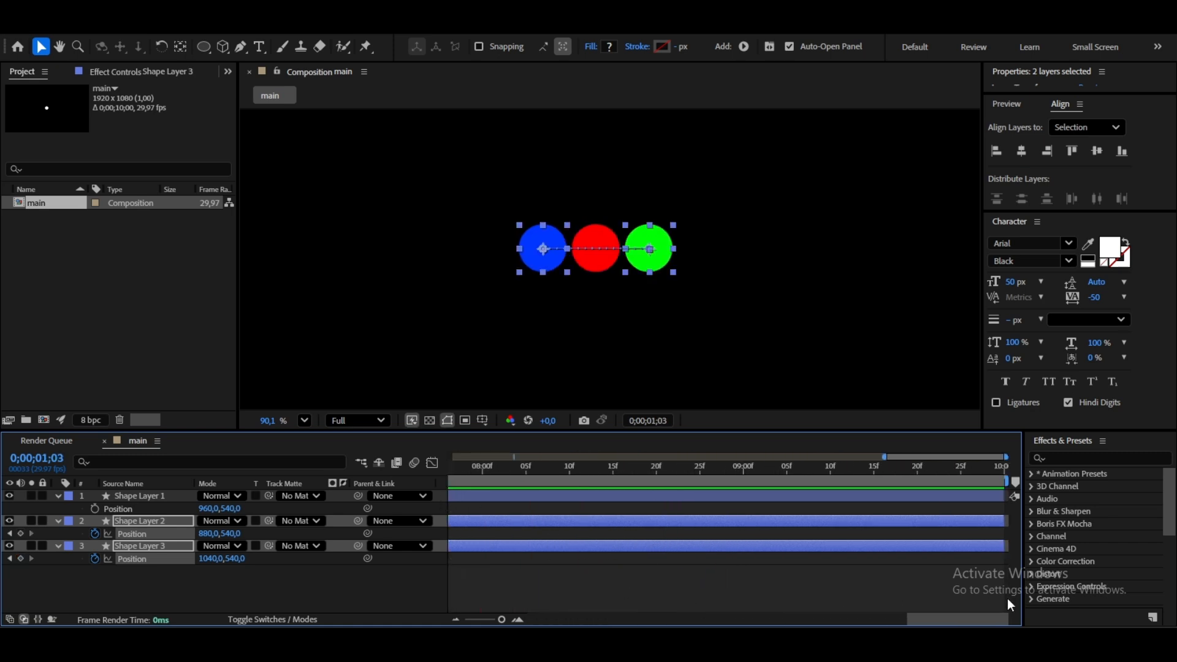
drag(1006, 485, 720, 477)
key(space)
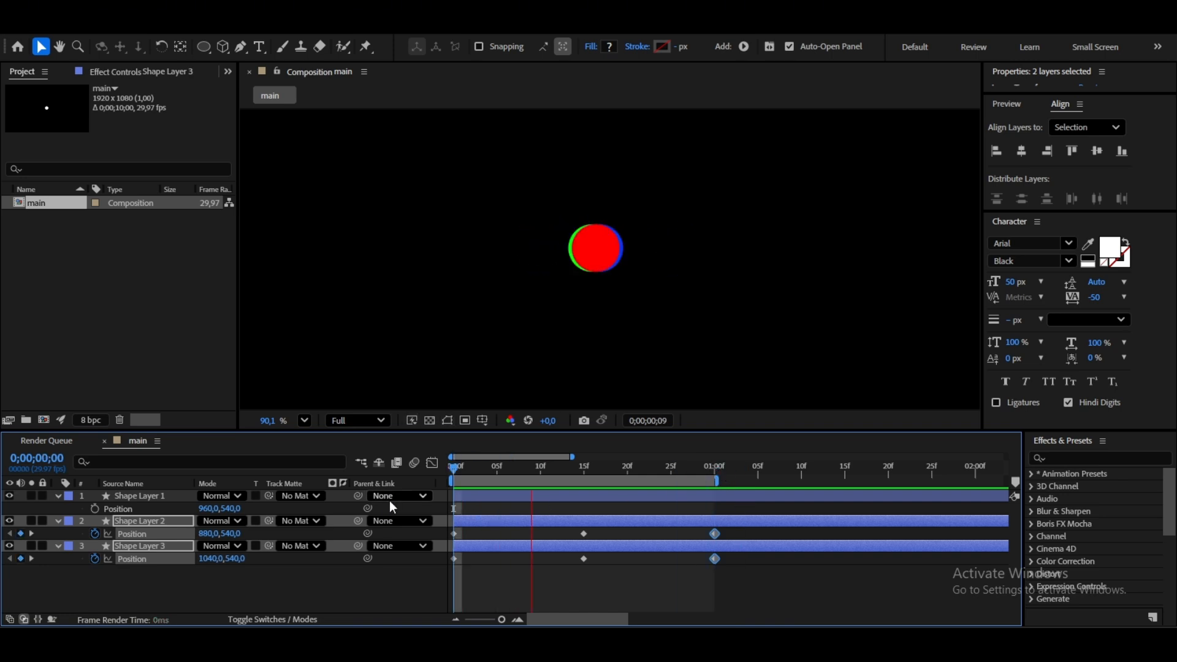
- Add a Scale keyframe to the red circle, Shape Layer 1, at 0;00;00;00
click(169, 497)
key(s)
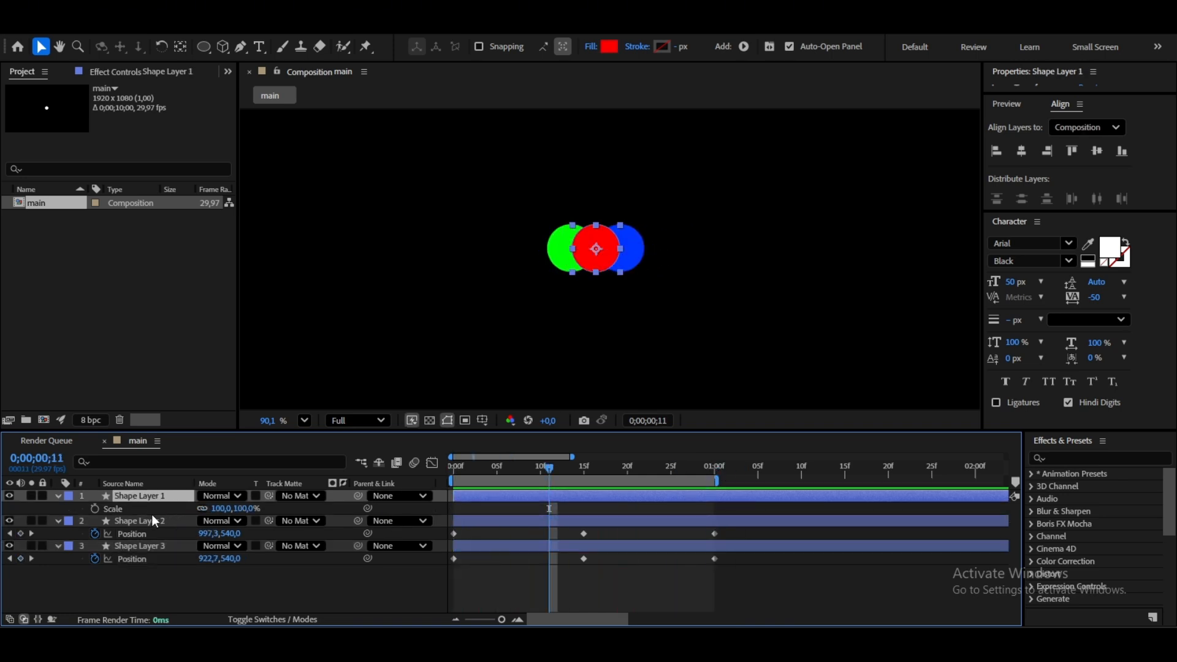
drag(542, 465, 454, 468)
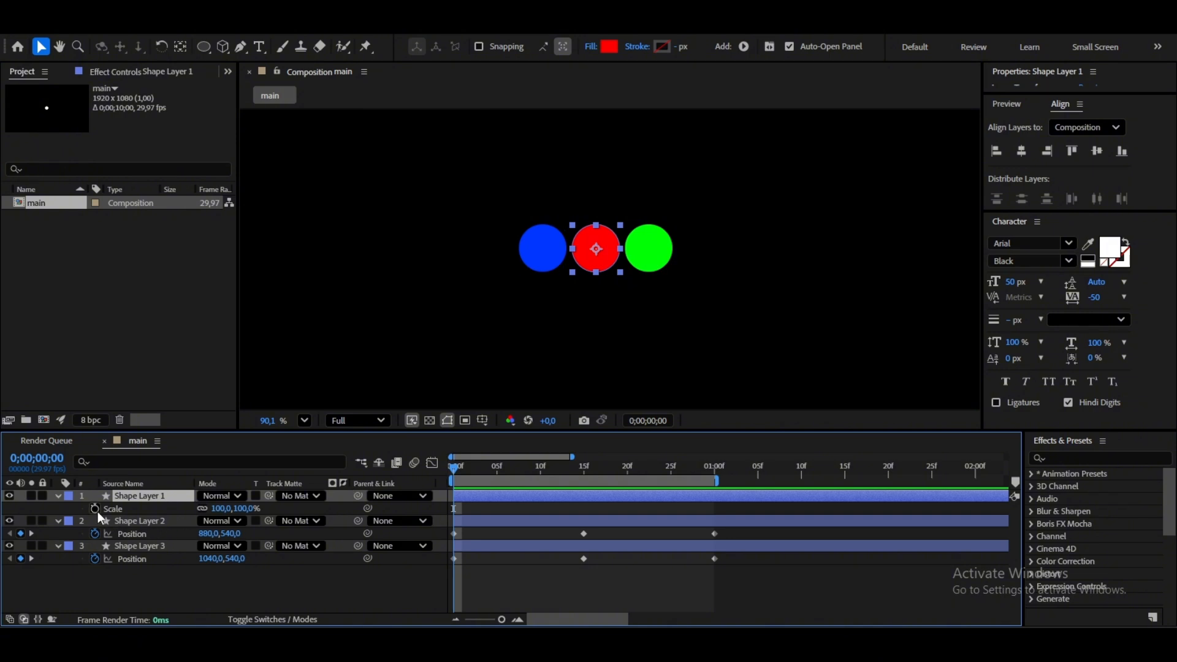
key(alt+shift+s)
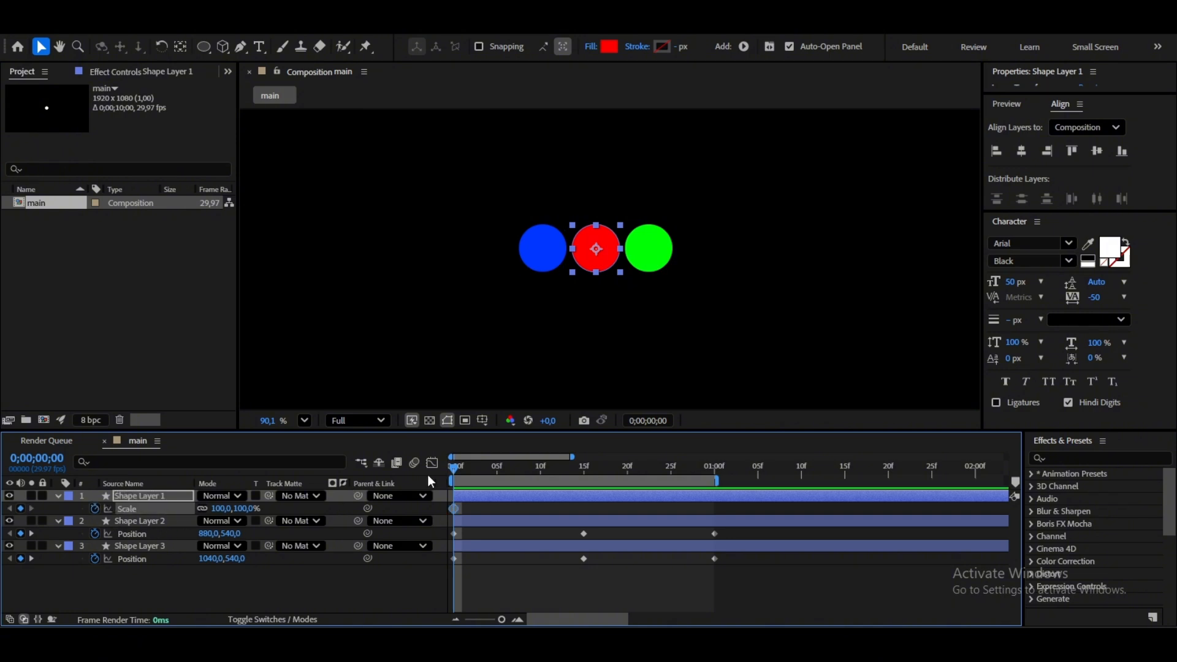
click(584, 468)
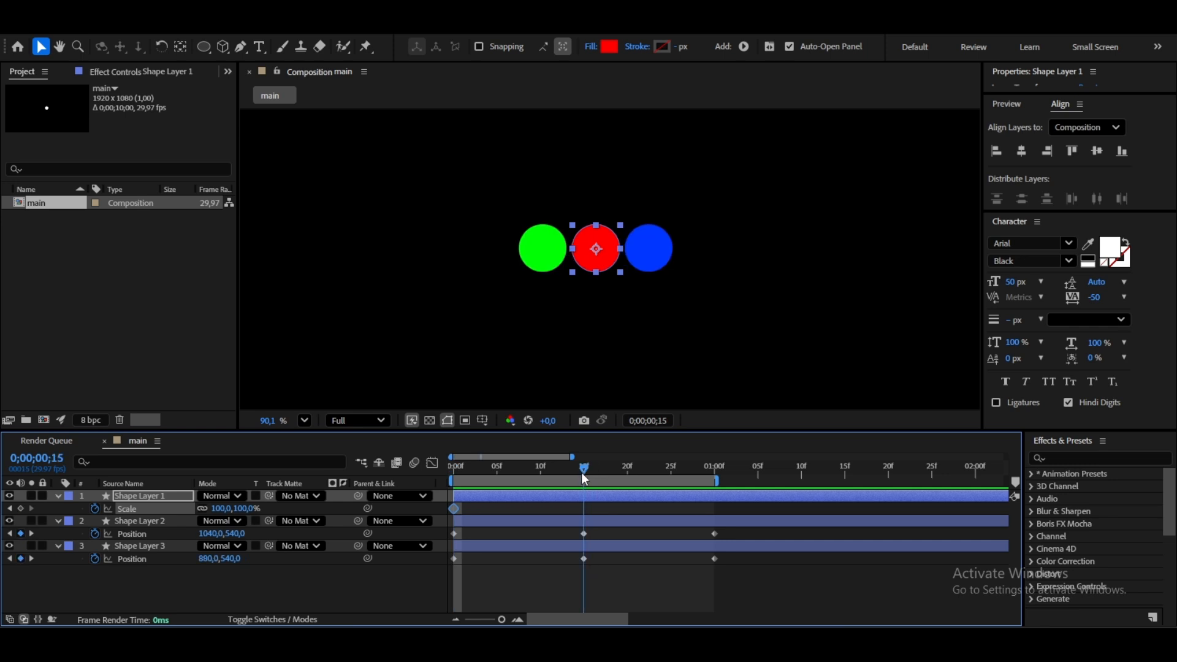
click(218, 509)
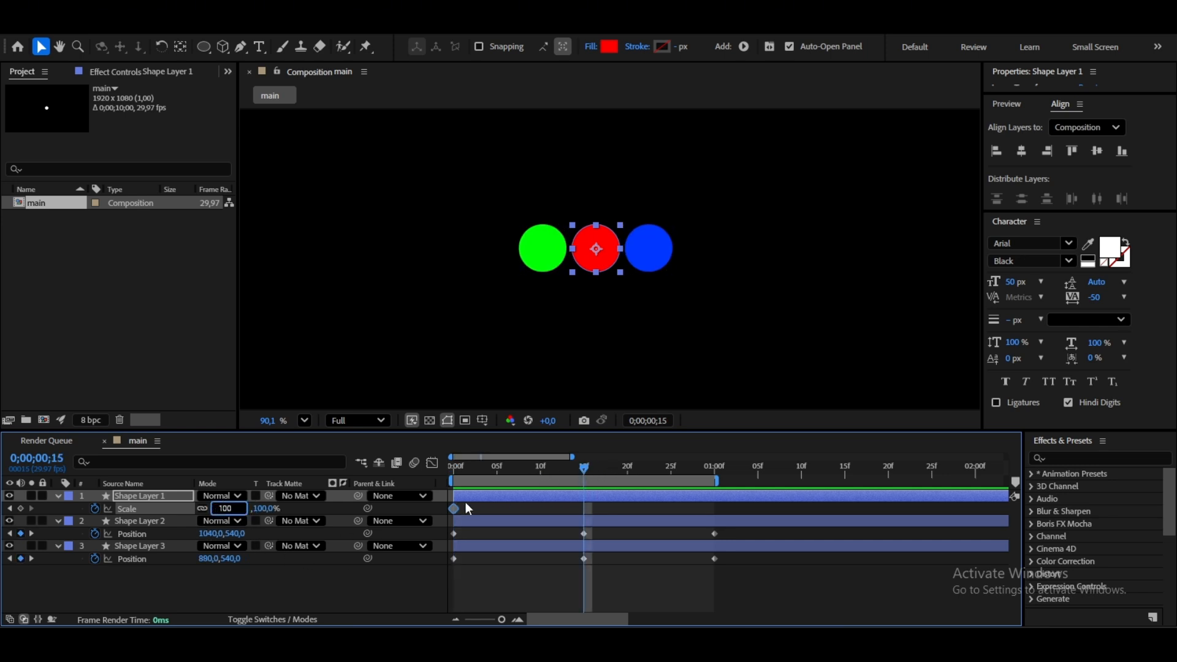
click(454, 467)
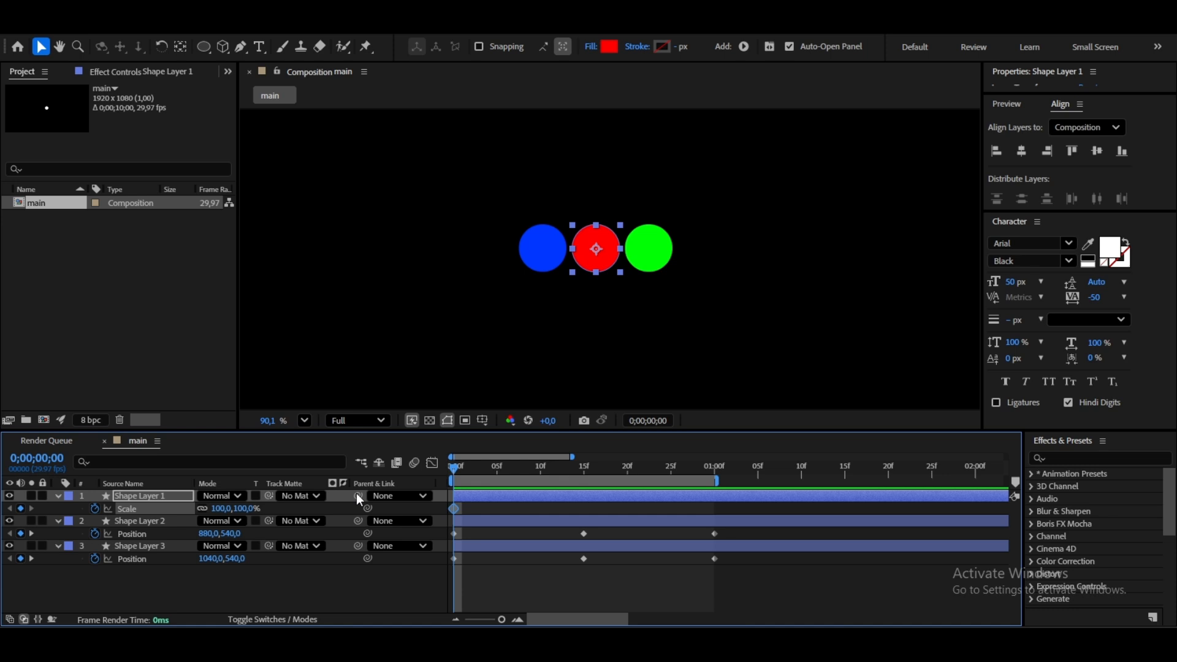
click(222, 509)
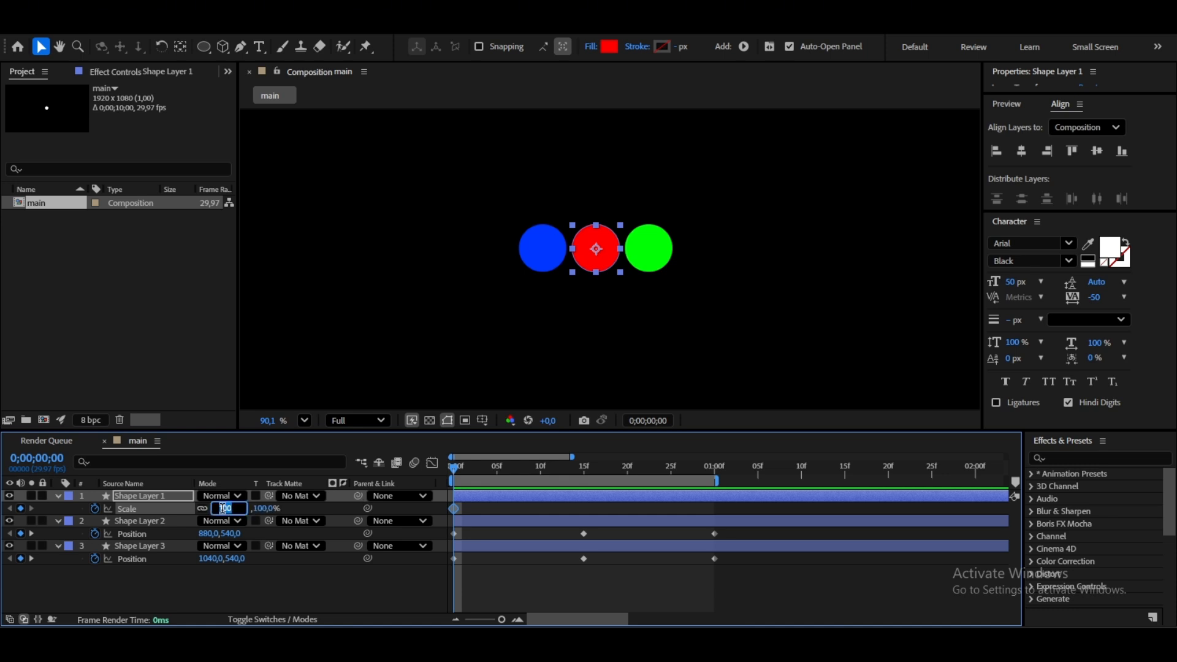
- Reveal the Scale of the blue and green circles, Shape Layers 2 and 3, and set both to 80%
click(182, 519)
key(s)
click(175, 546)
key(s)
click(220, 533)
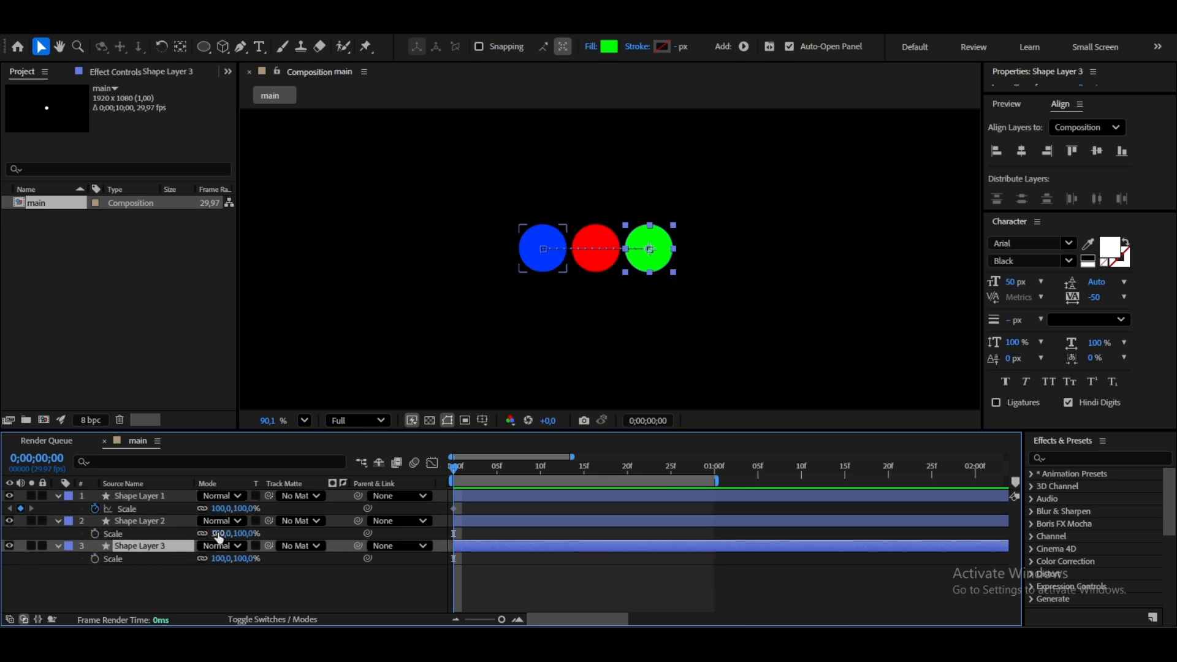
text(80)
key(Return)
click(222, 559)
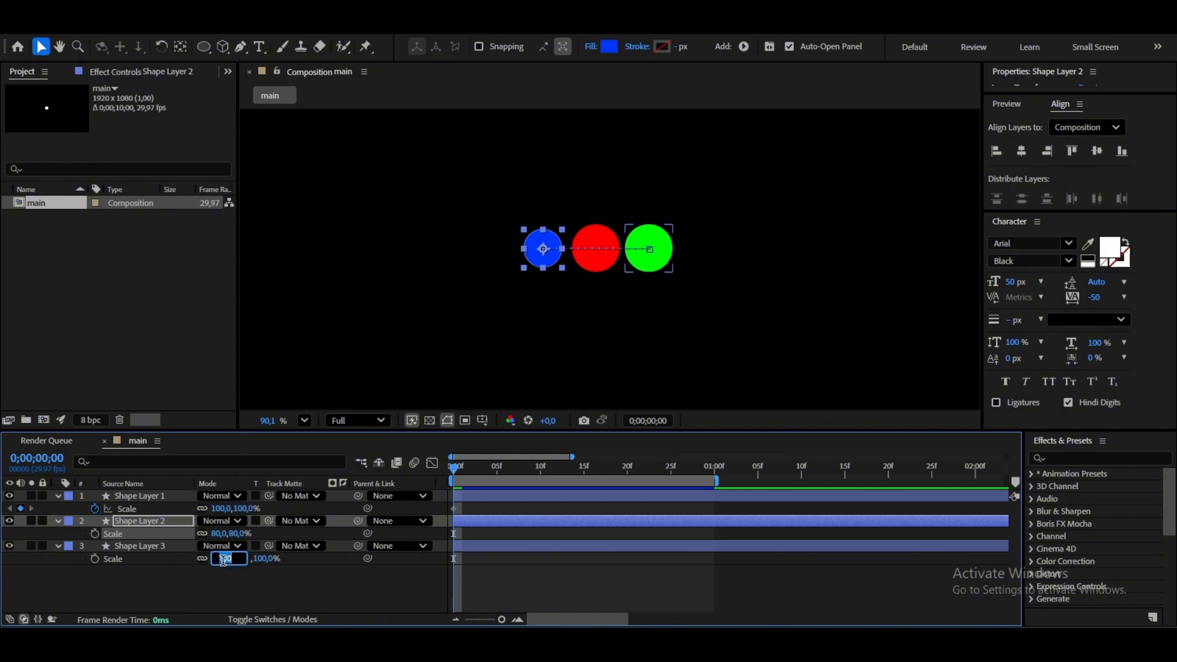
text(80)
key(Return)
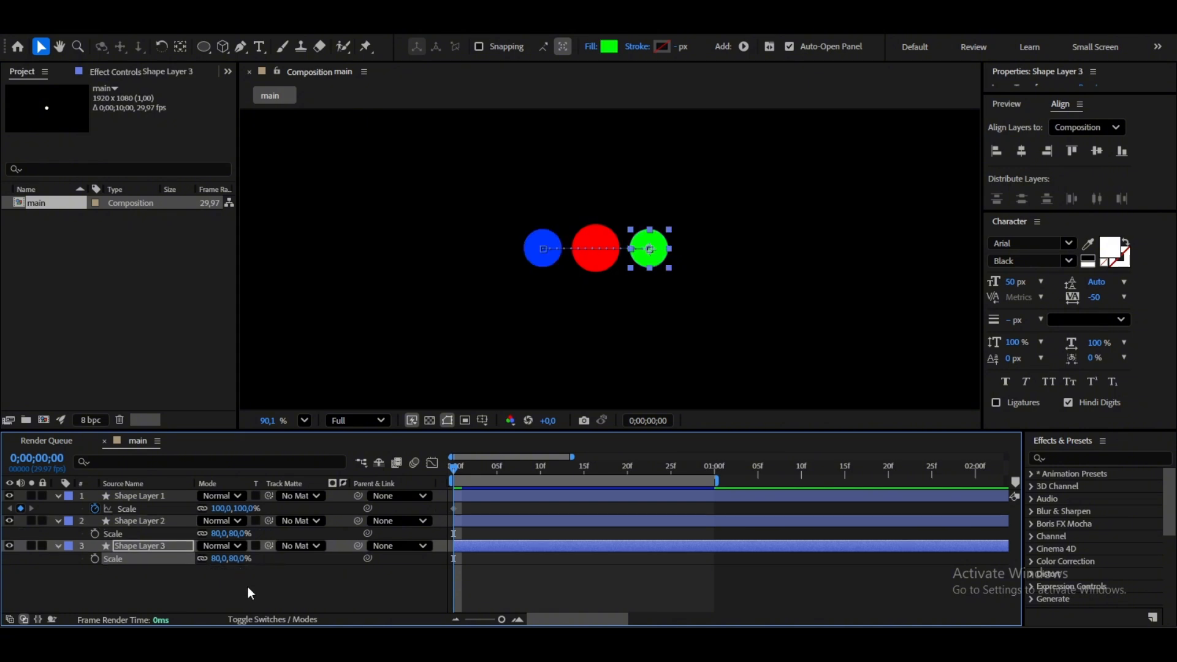
- Reduce the Scale of the blue and green circles, Shape Layers 2 and 3, to 70%
click(248, 586)
click(219, 533)
text(70)
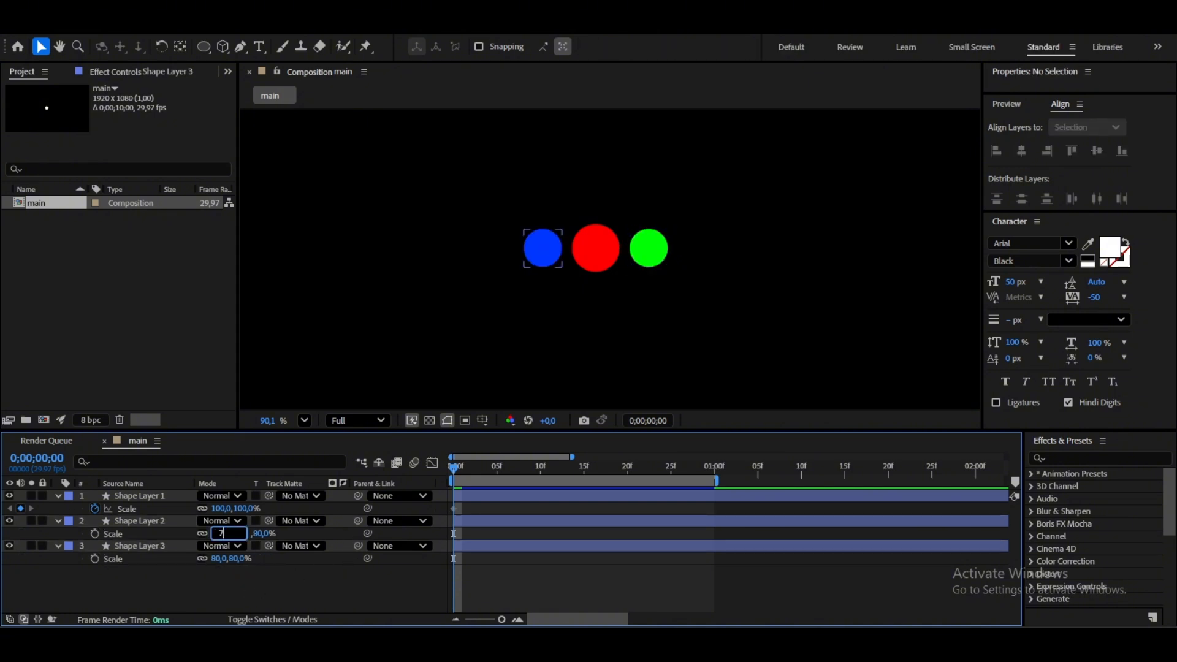
key(Return)
click(222, 558)
text(70)
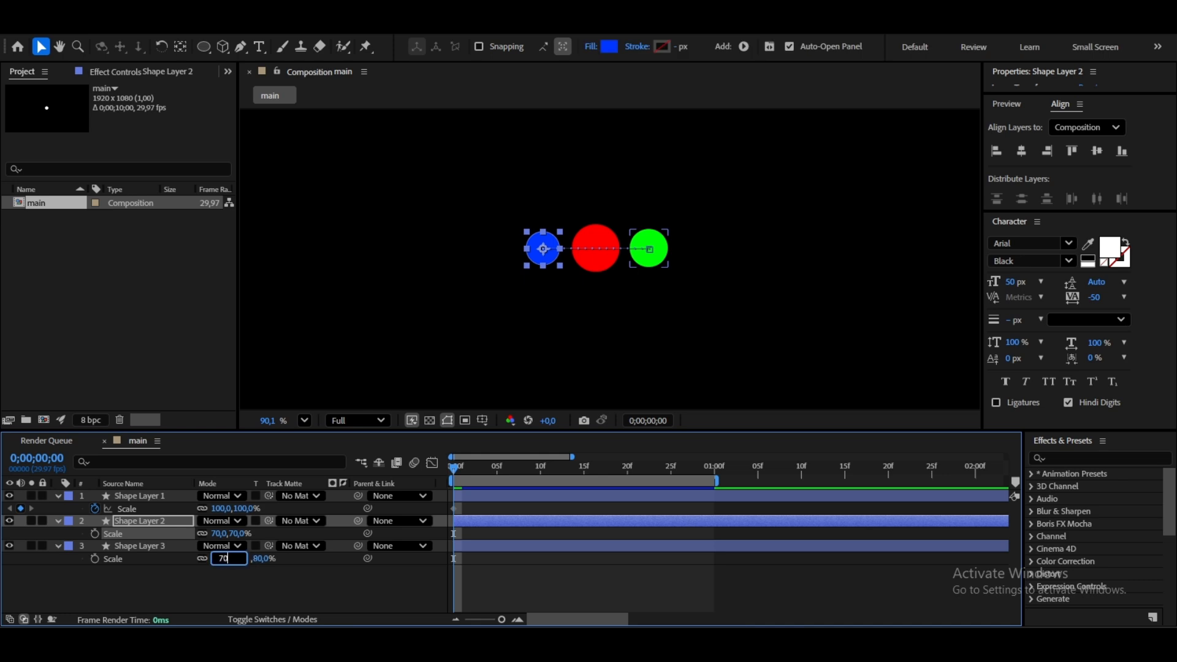
key(Return)
- Reveal the keyframed properties of all layers and set the red circle's Scale to 70% at 0;00;00;15
click(161, 496)
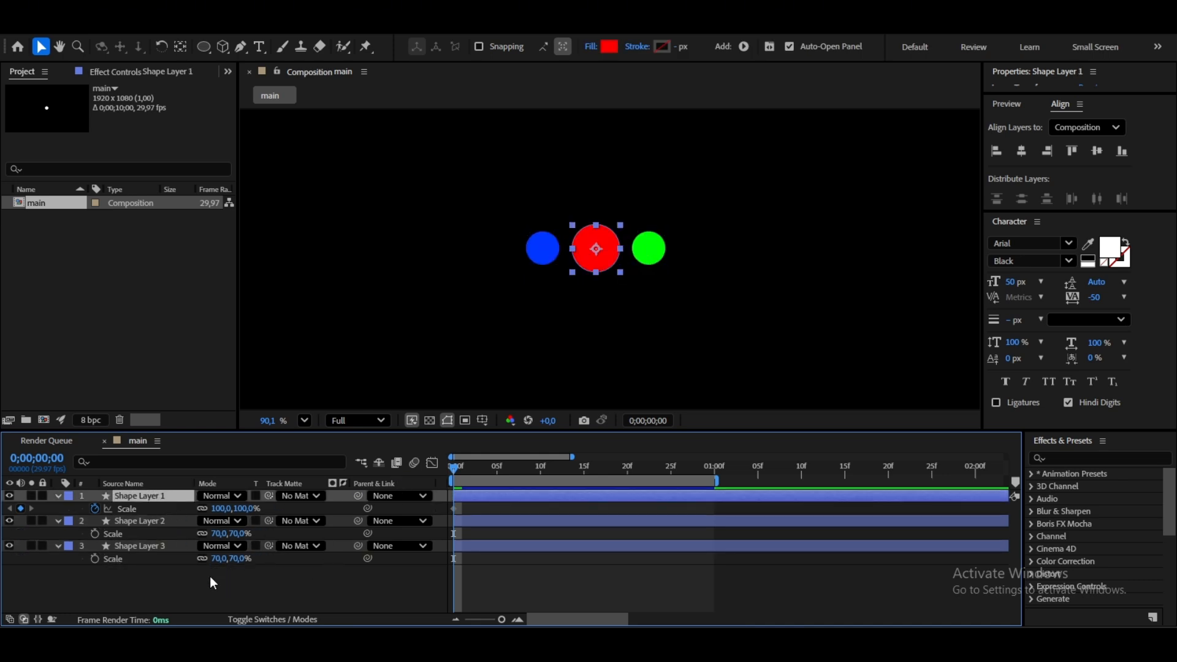
key(ctrl+a)
key(u)
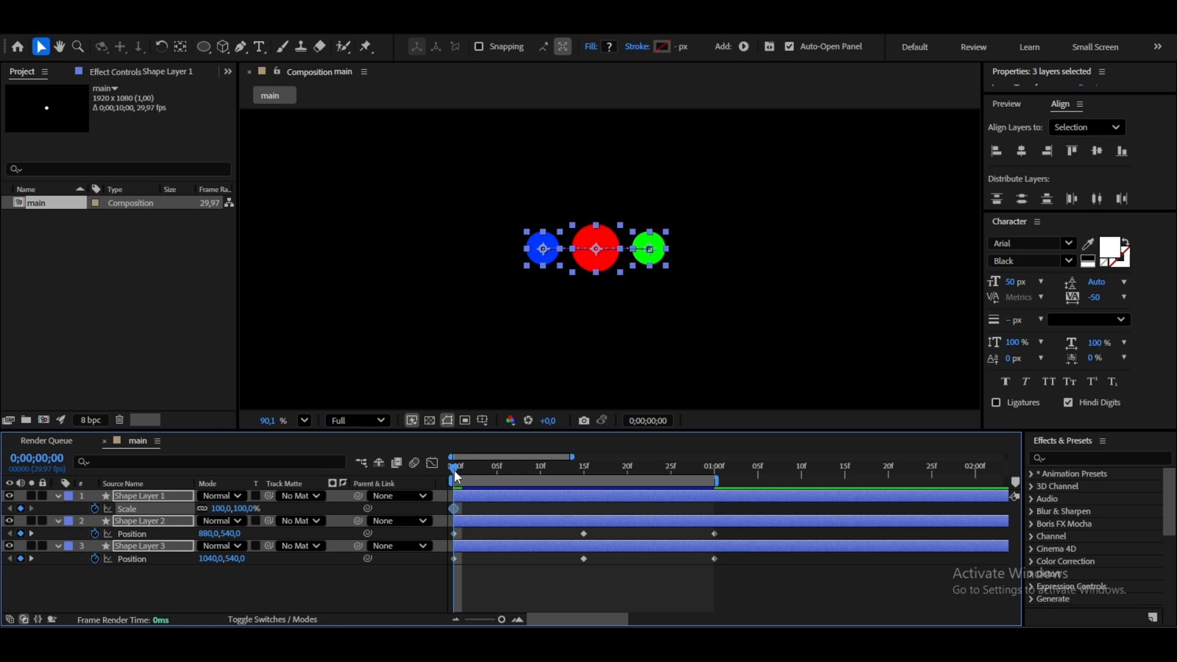
drag(455, 471, 583, 468)
click(222, 508)
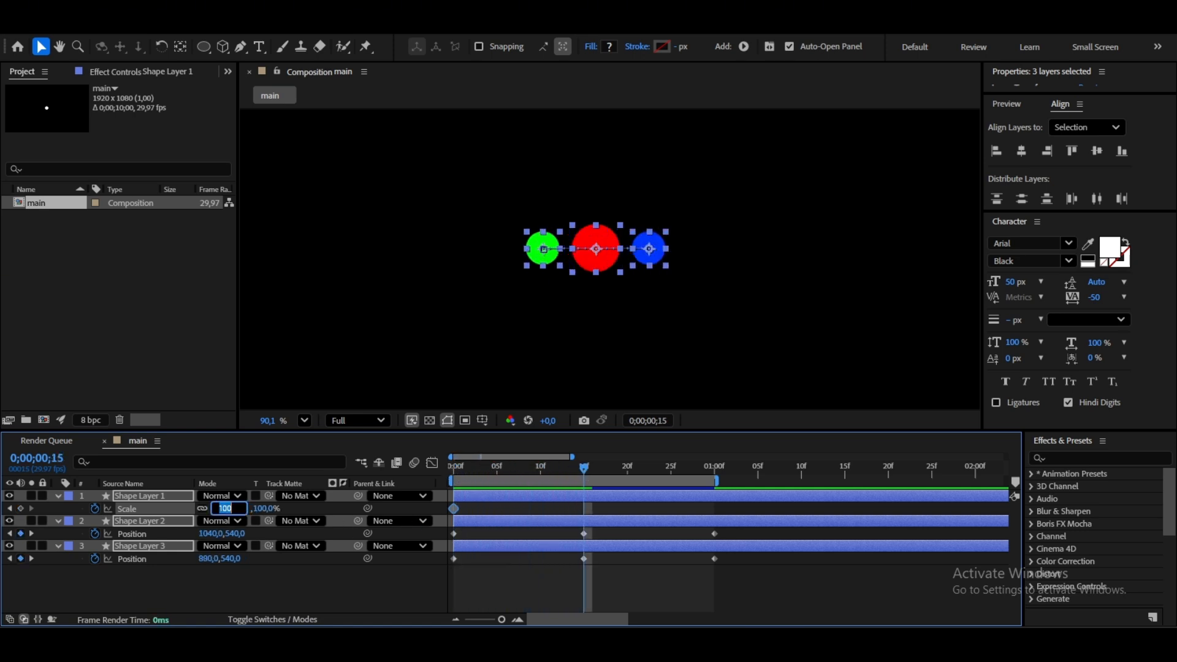
text(70)
key(Return)
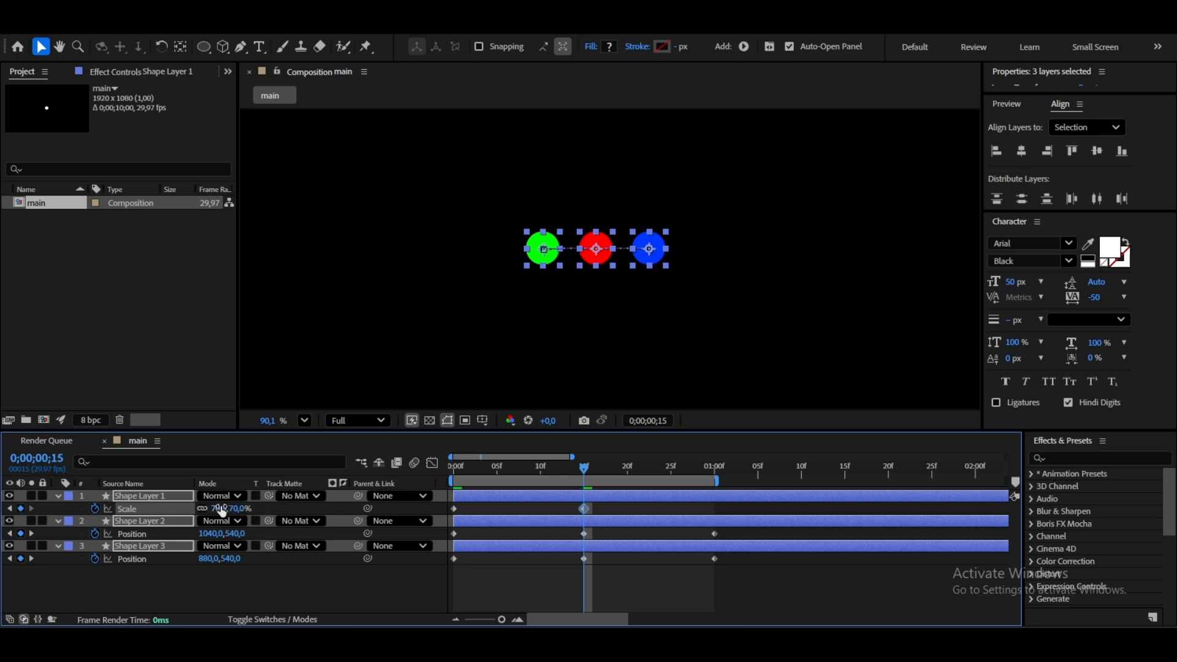
- Set the red circle's Scale to 100% at 0;00;01;00 and preview the animation
drag(585, 471, 714, 476)
click(219, 508)
text(1)
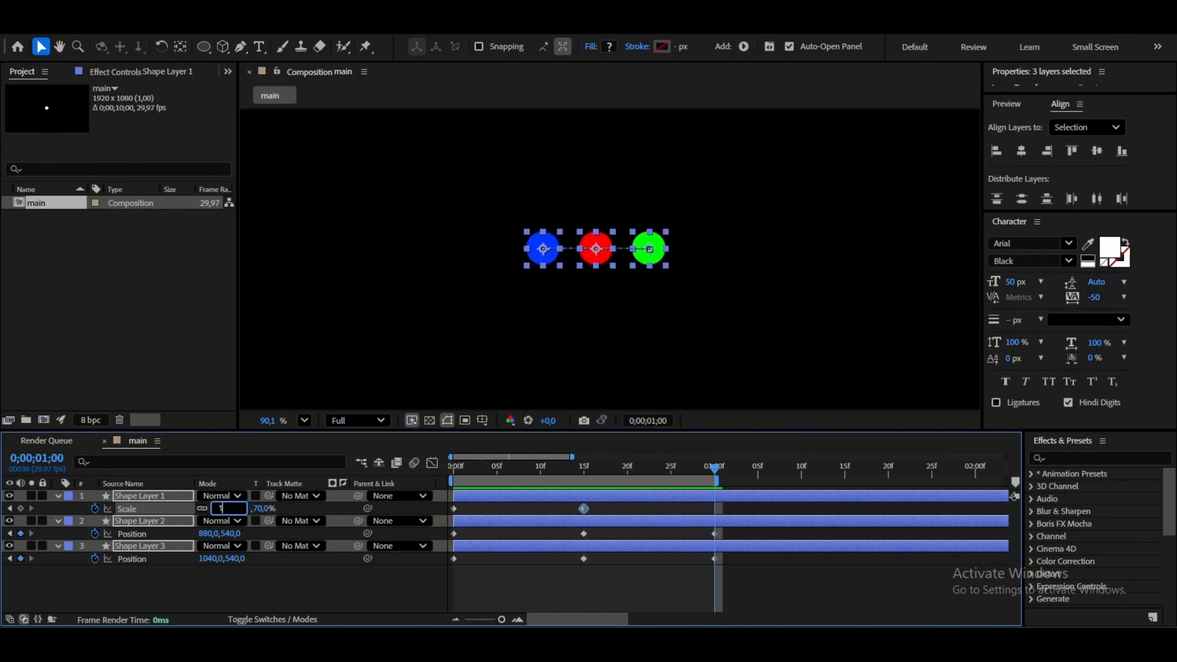
text(00)
key(Return)
key(space)
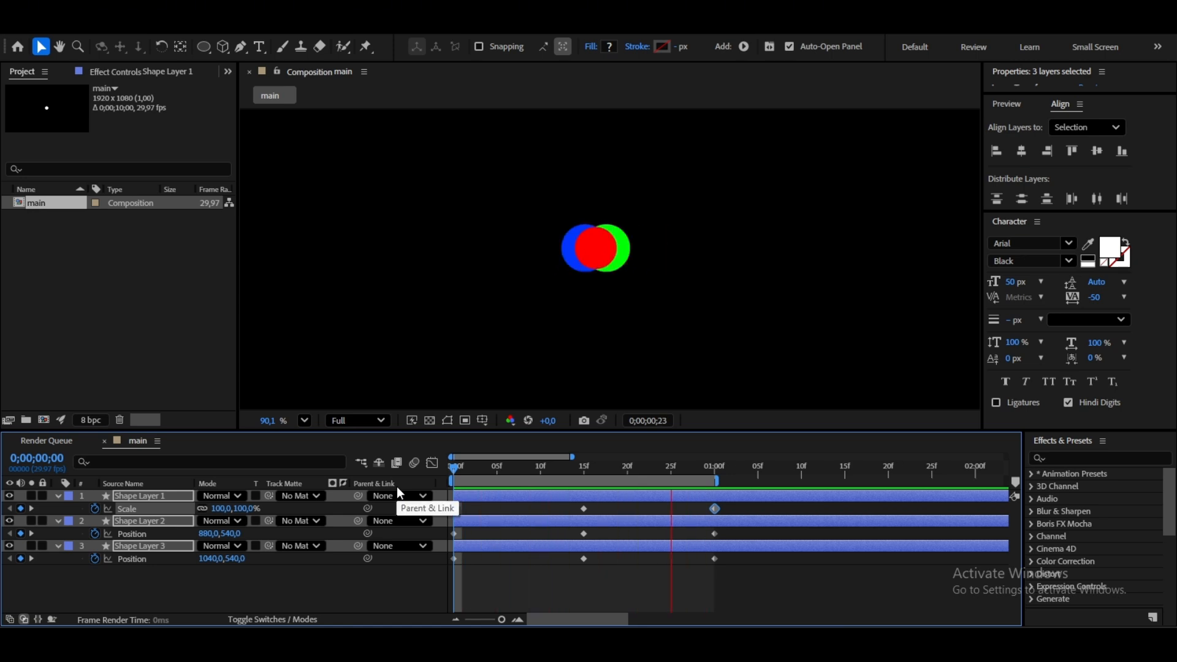
key(space)
key(Home)
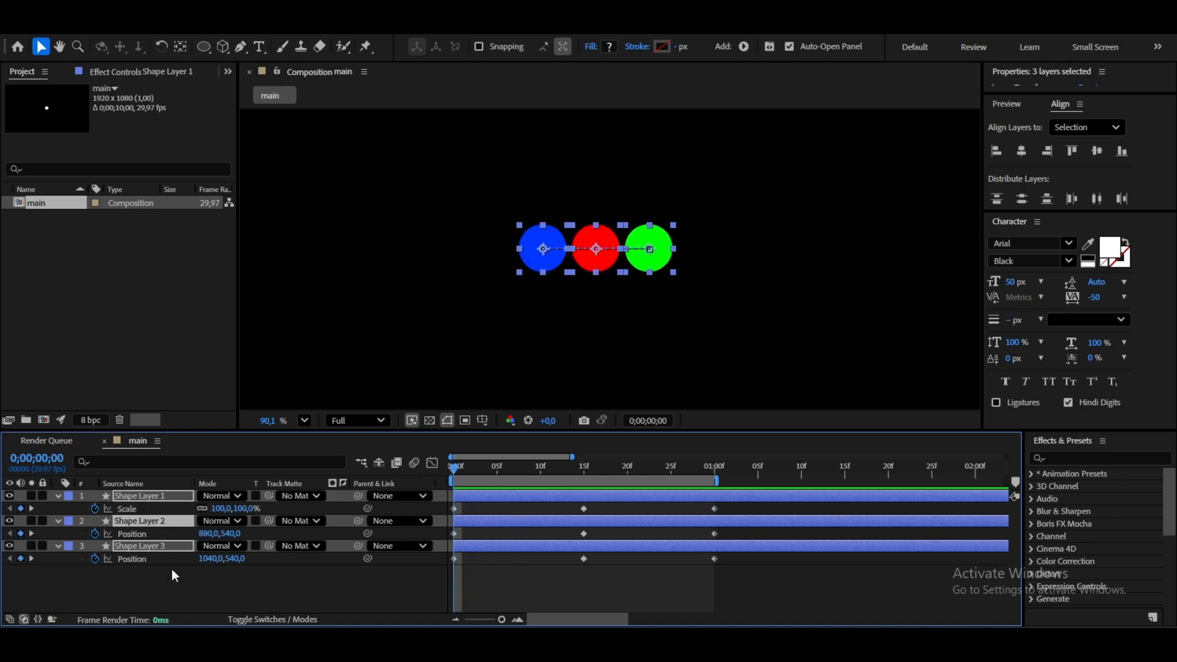
- Set the Scale of both outer circles, Shape Layers 2 and 3, to 70% at 0;00;00;00 and preview the loop
key(s)
click(185, 587)
click(169, 520)
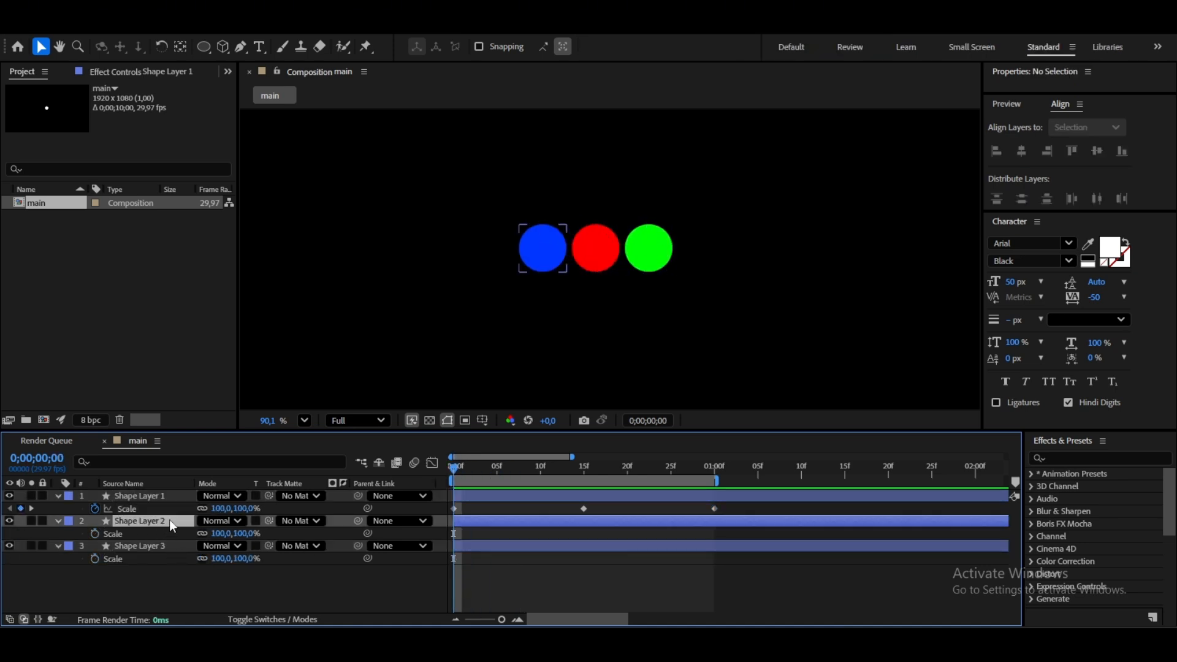
click(219, 533)
text(70)
key(Return)
click(220, 558)
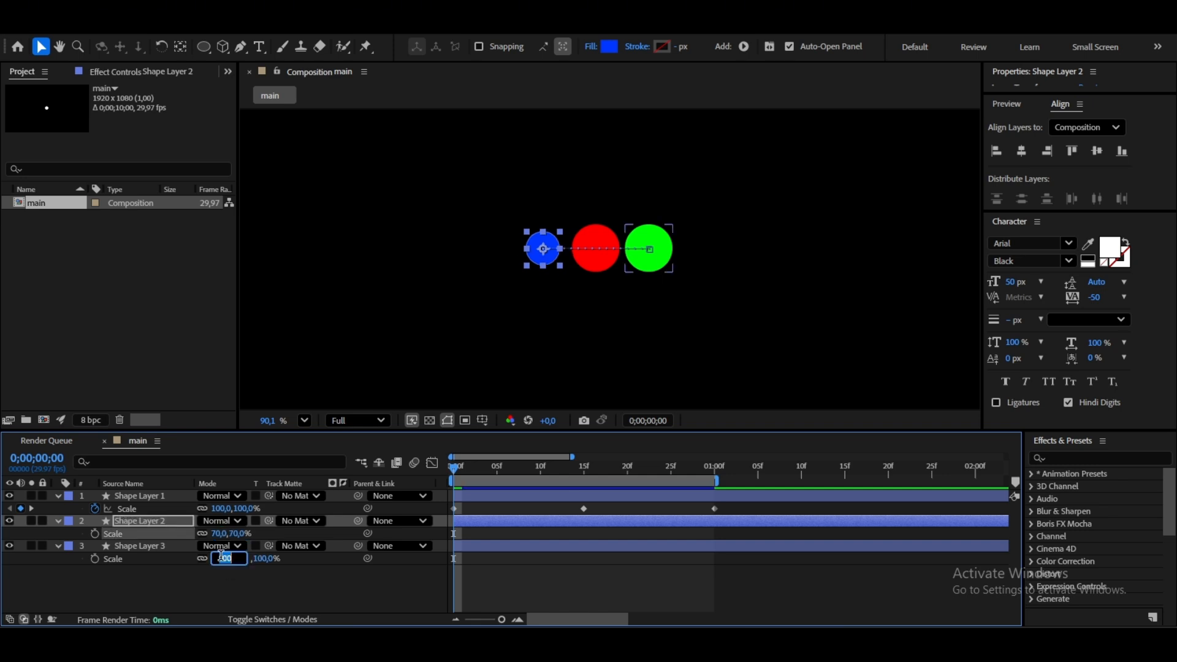
text(70)
key(Return)
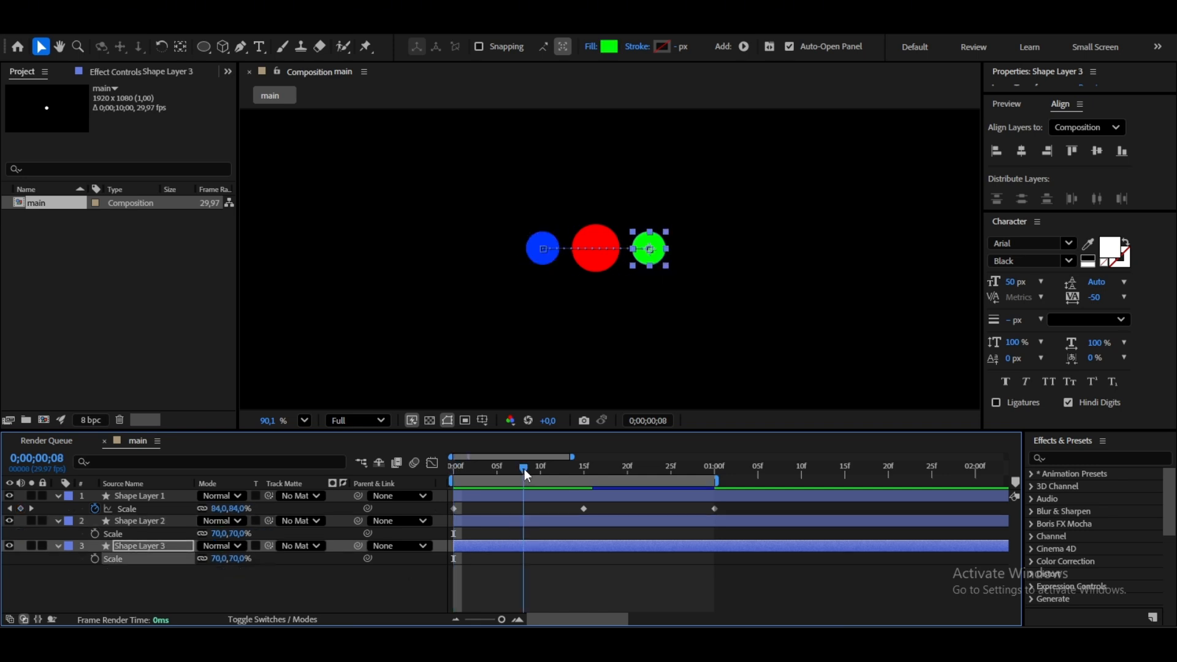
key(space)
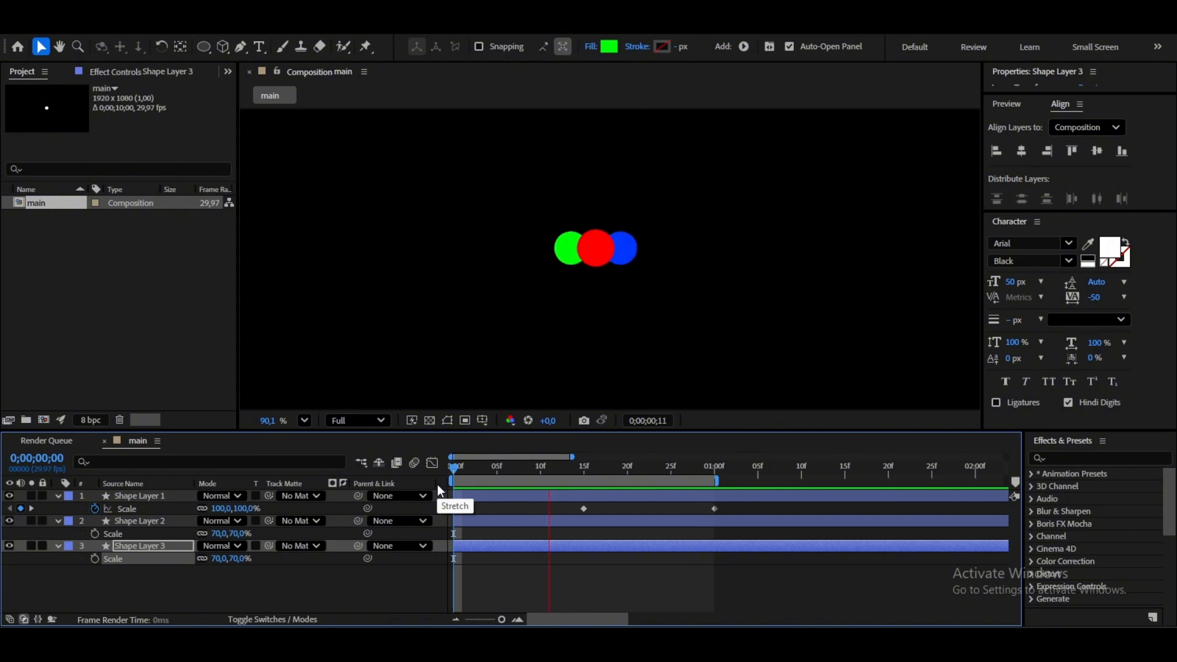
key(space)
- Reveal the keyframes of all three layers and apply Easy Ease to every Scale and Position keyframe
click(130, 592)
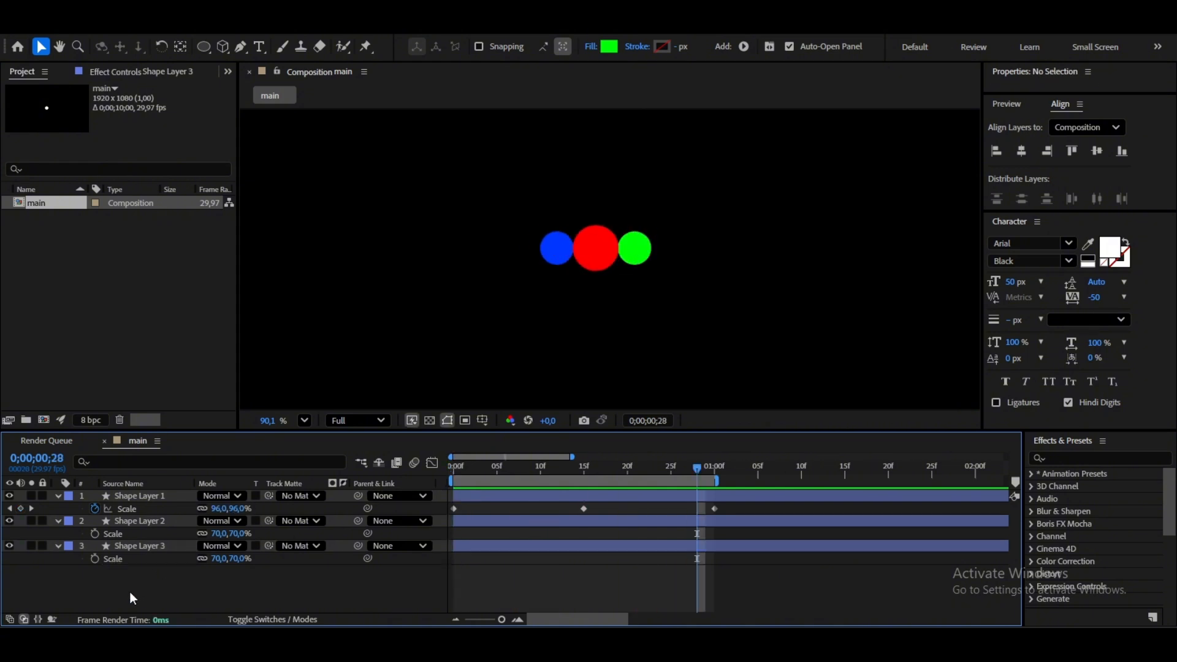
key(ctrl+a)
key(u)
key(u)
key(u)
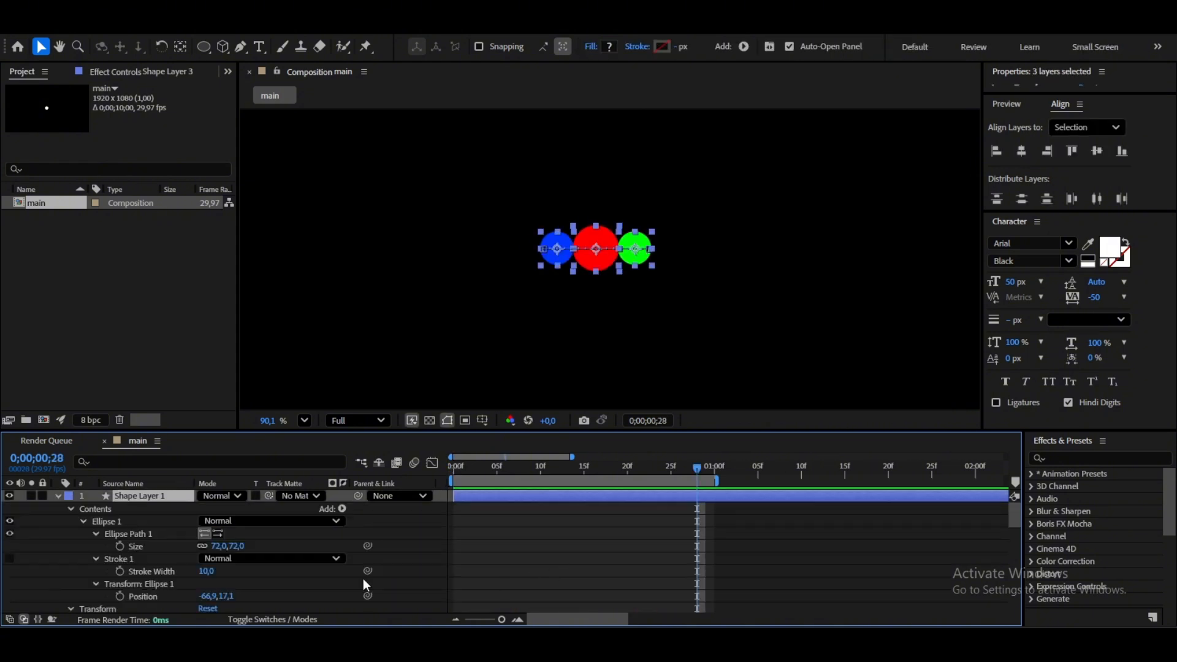
key(u)
click(138, 562)
key(ctrl+a)
key(u)
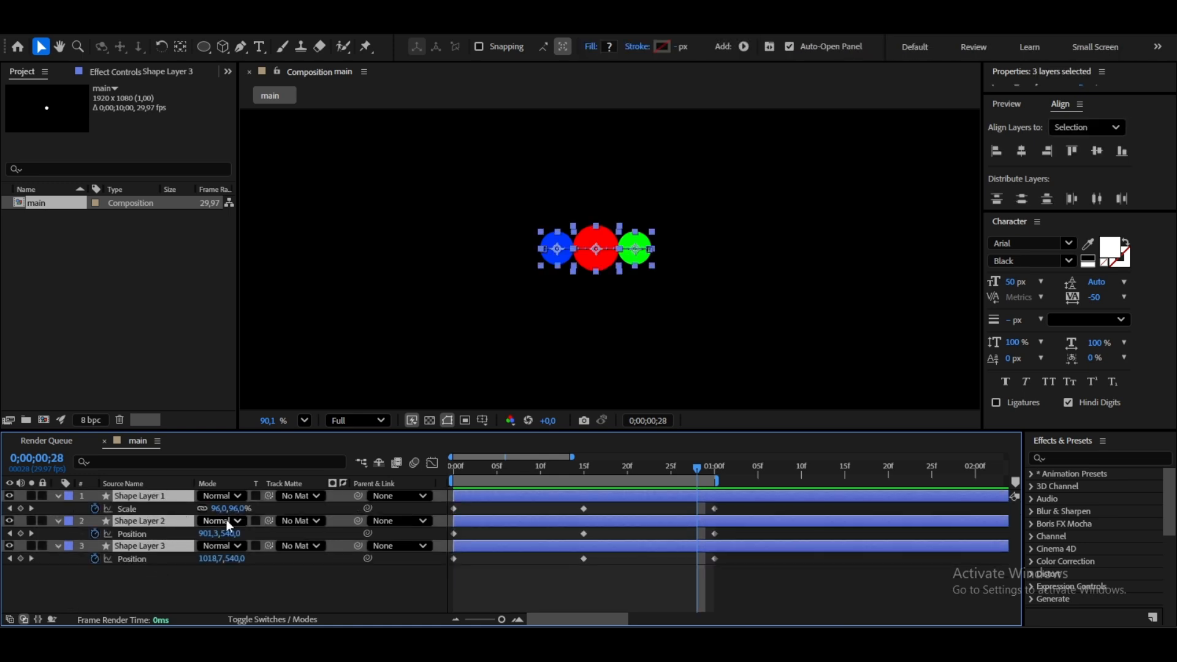
drag(750, 590, 444, 502)
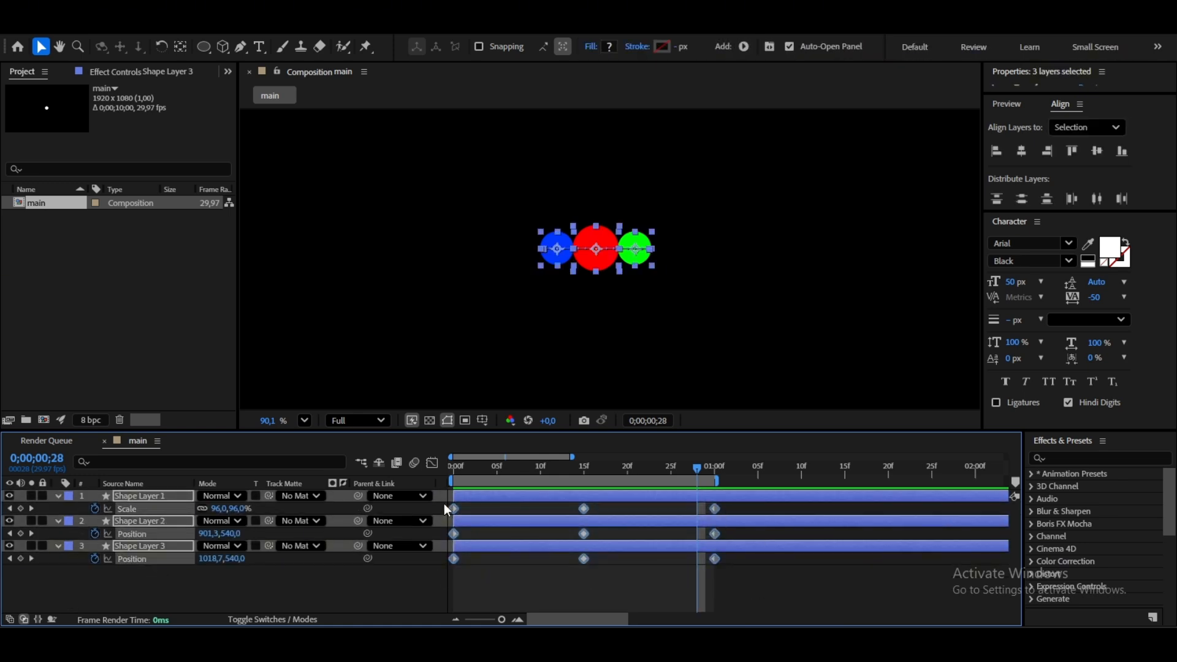
key(F9)
- Fit the composition in the viewer and preview the eased animation from 0;00;00;00
click(304, 420)
click(342, 143)
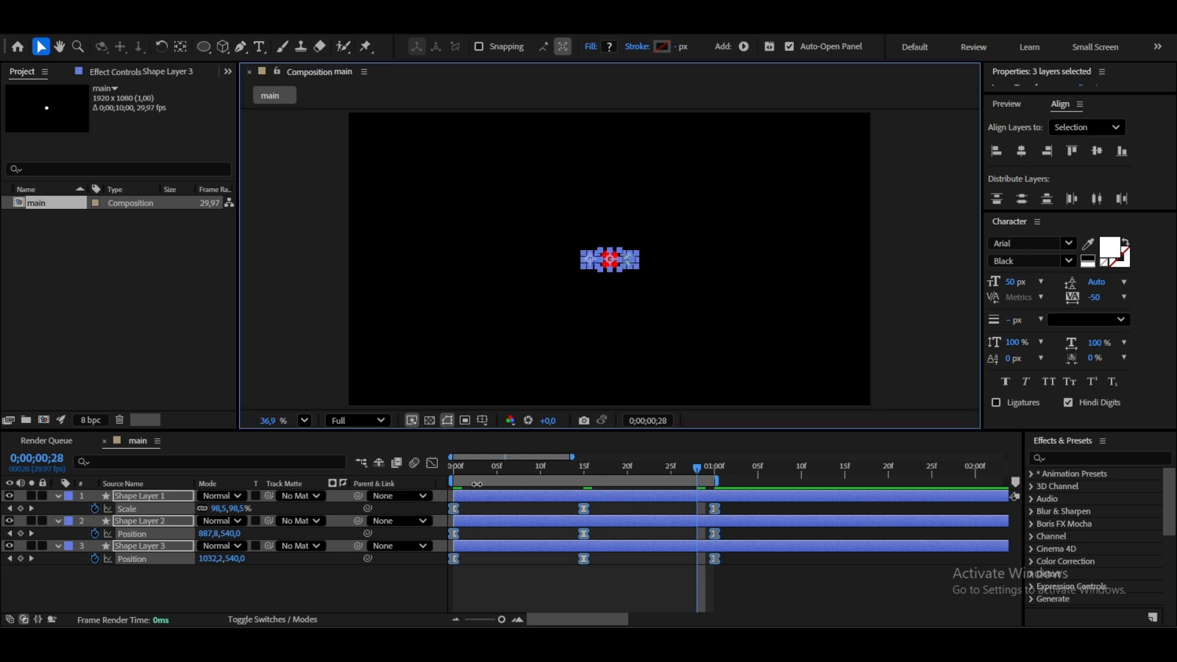
click(453, 468)
key(space)
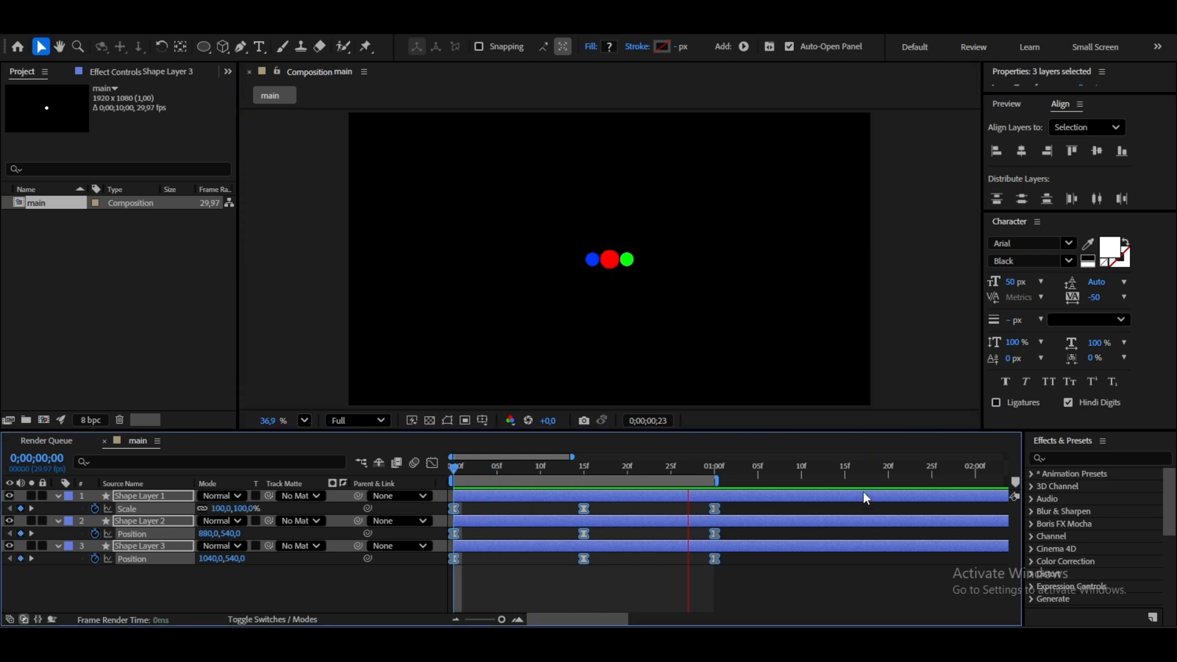